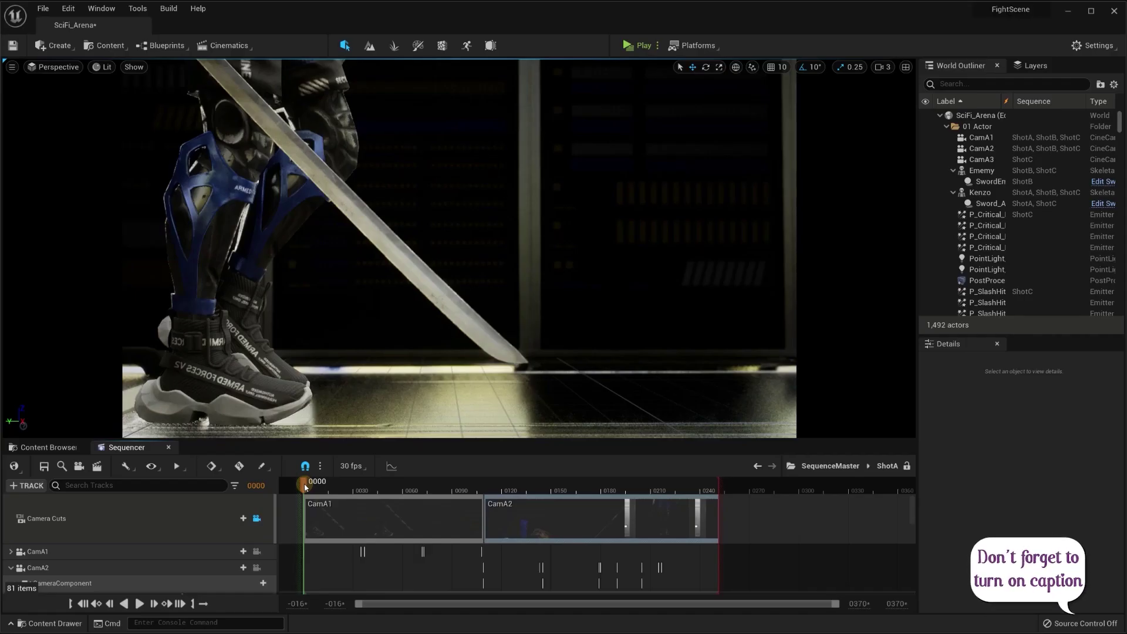
# Play ShotA to frame 0035, free the viewport, fly to face the character and select CamA1.
pyautogui.press('space')
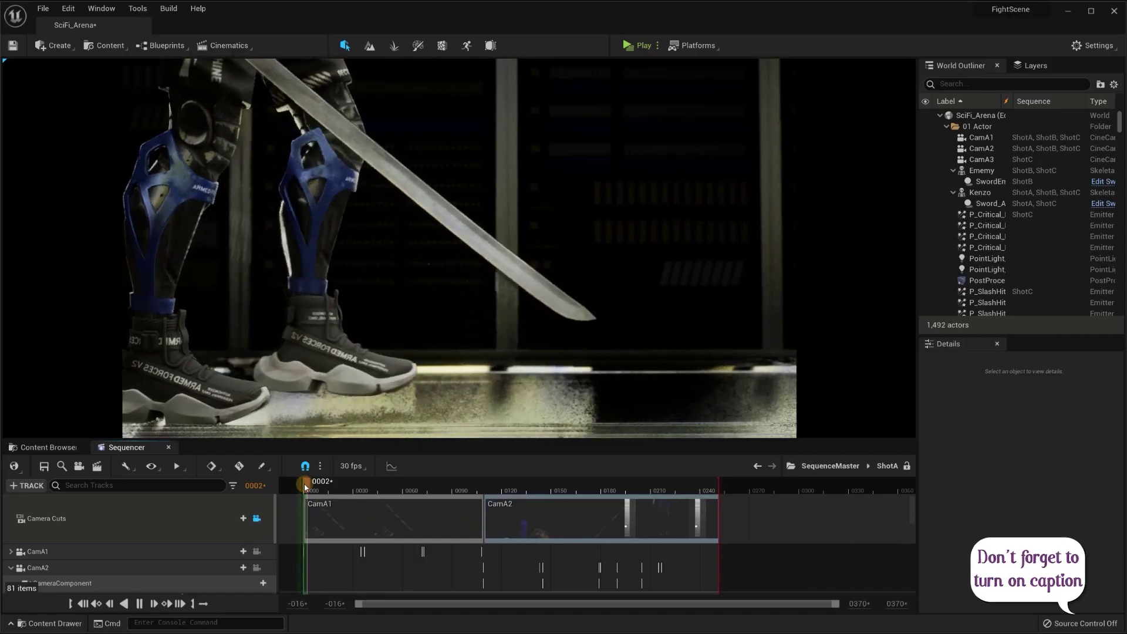
pyautogui.click(361, 492)
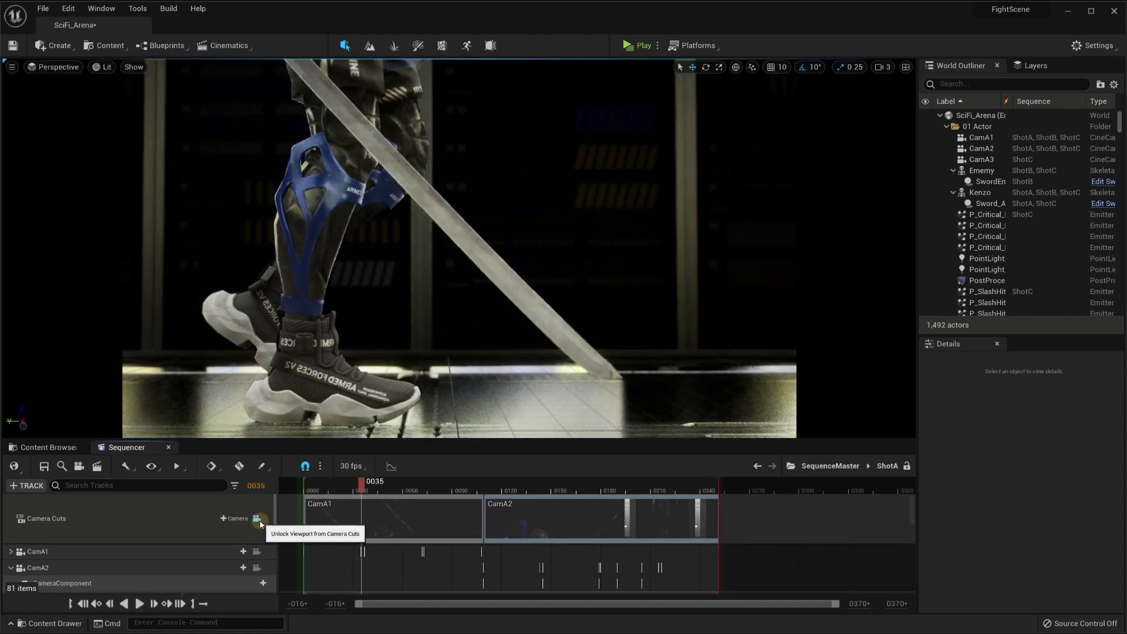
pyautogui.click(259, 521)
pyautogui.moveTo(458, 246); pyautogui.dragTo(482, 258, button='right')
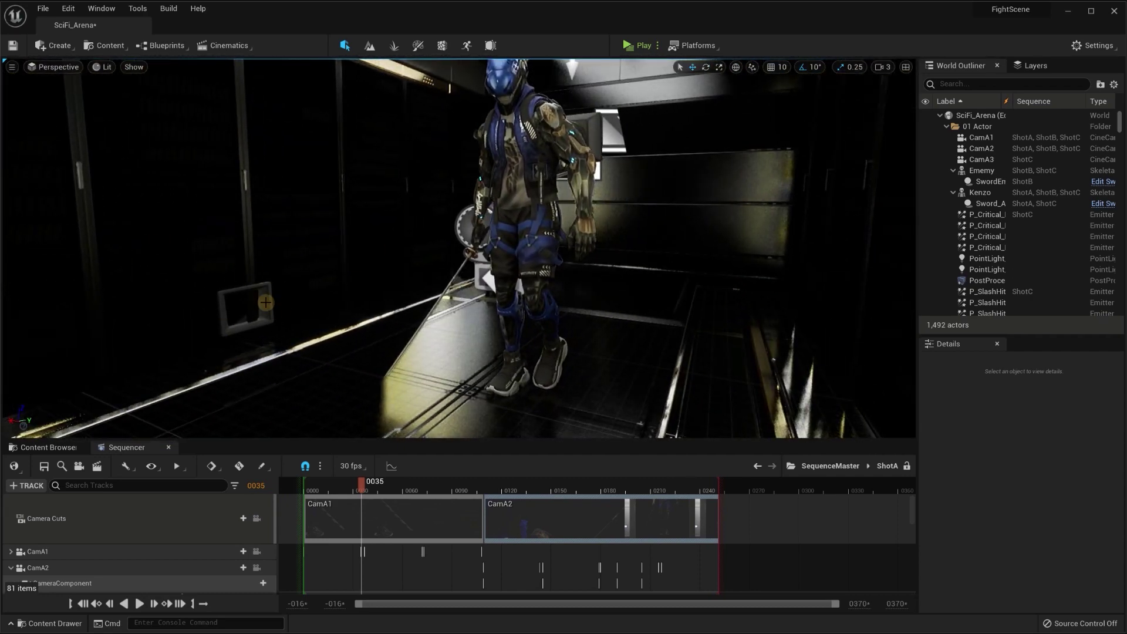
pyautogui.click(241, 308)
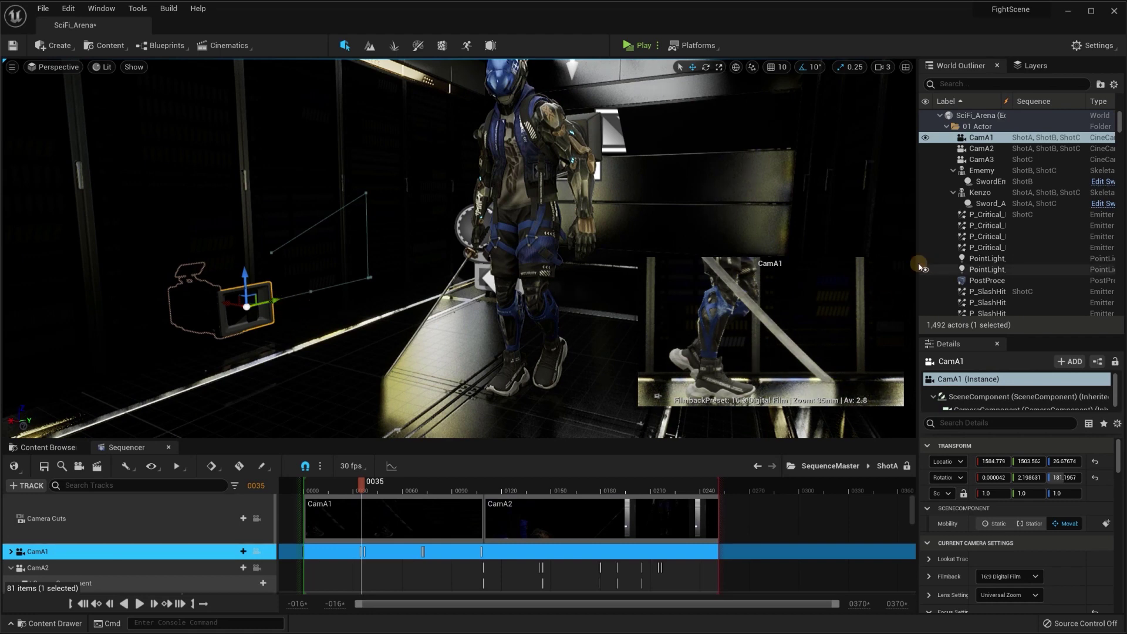
# Replay ShotA through its camera cuts to frame 0105, then fly freely in front of the character.
pyautogui.moveTo(310, 488); pyautogui.dragTo(363, 491)
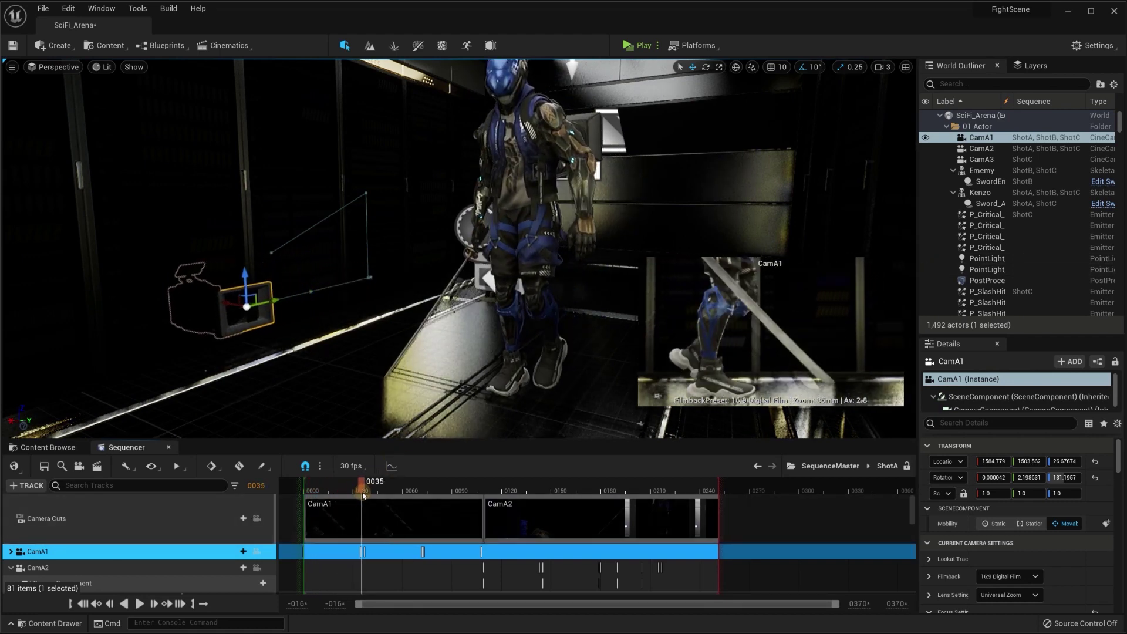
pyautogui.click(257, 519)
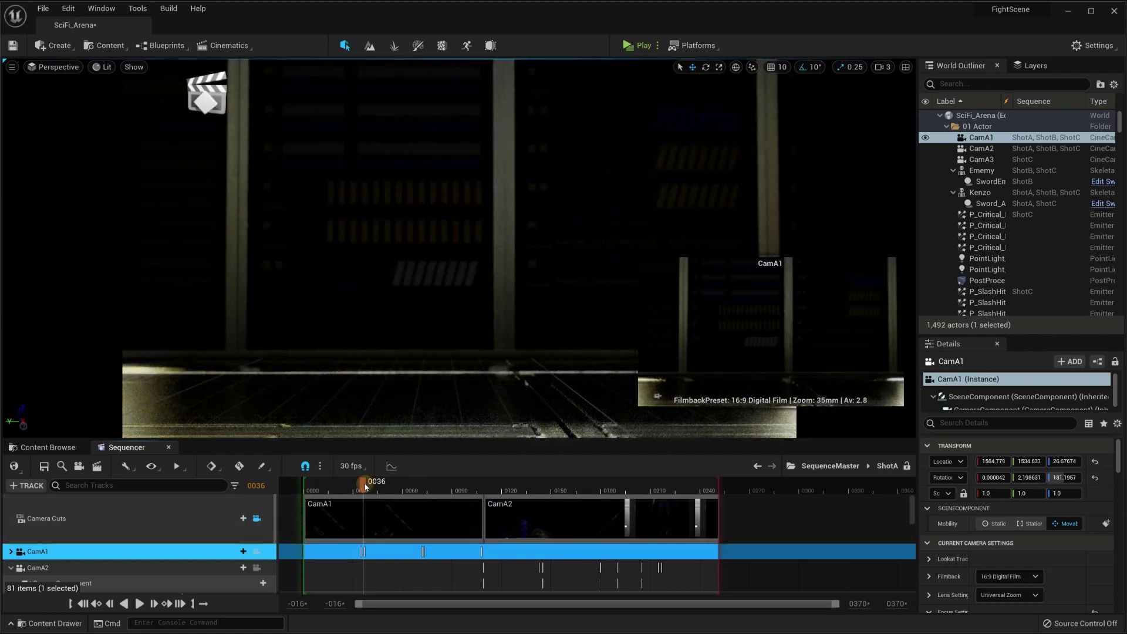
pyautogui.press('space')
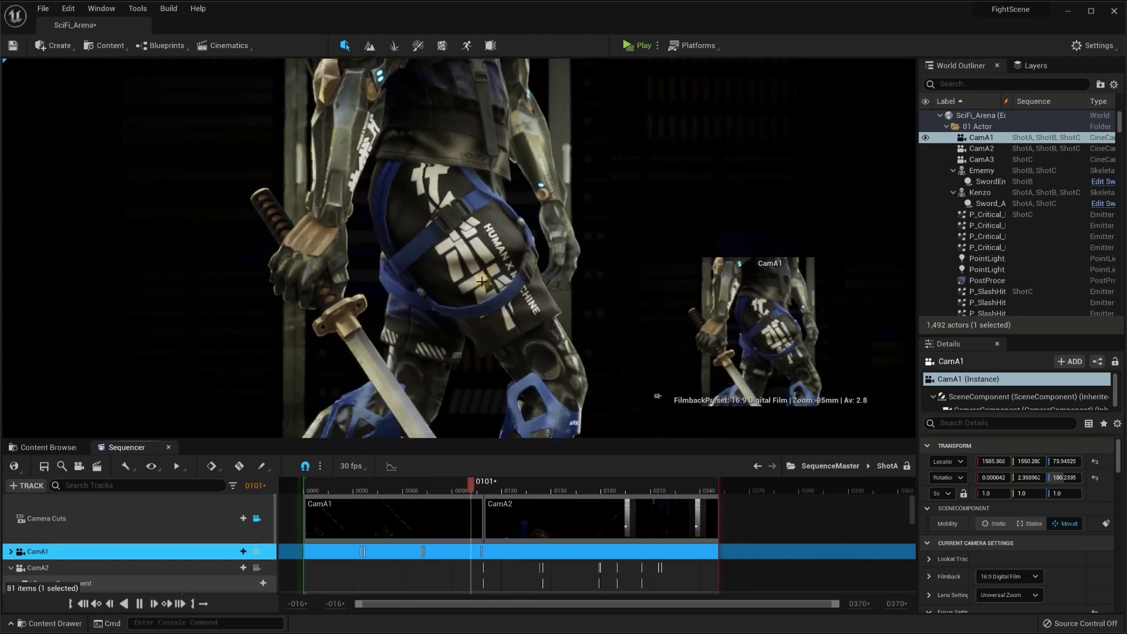
pyautogui.press('space')
pyautogui.click(257, 518)
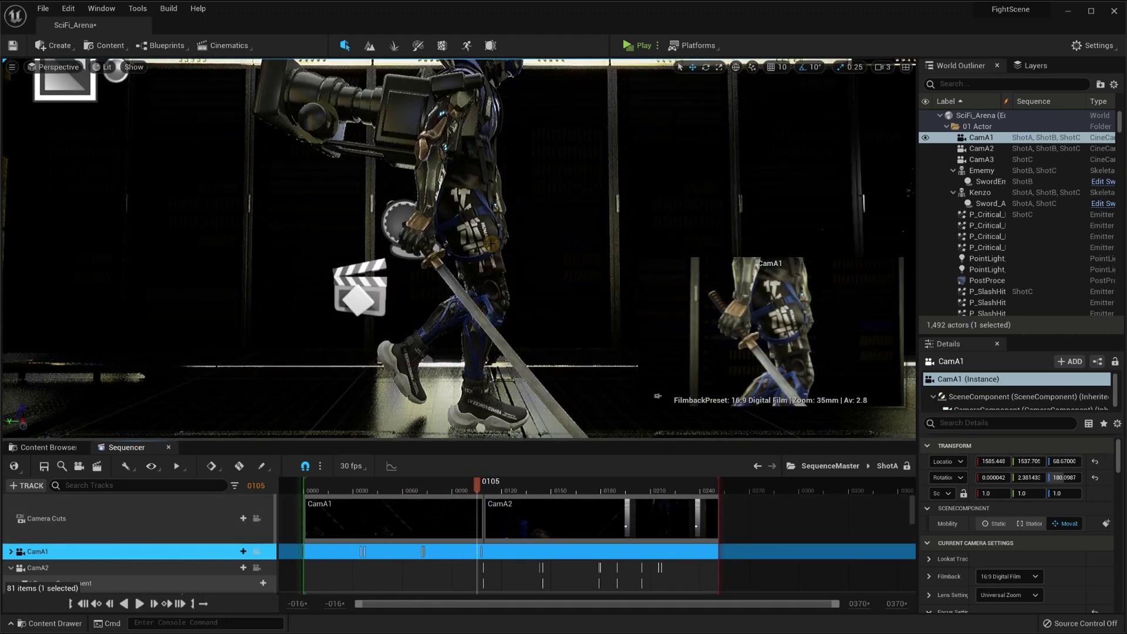
pyautogui.moveTo(490, 242)
pyautogui.mouseDown(button='right')
pyautogui.moveTo(323, 247)
pyautogui.moveTo(430, 245)
pyautogui.mouseUp(button='right')
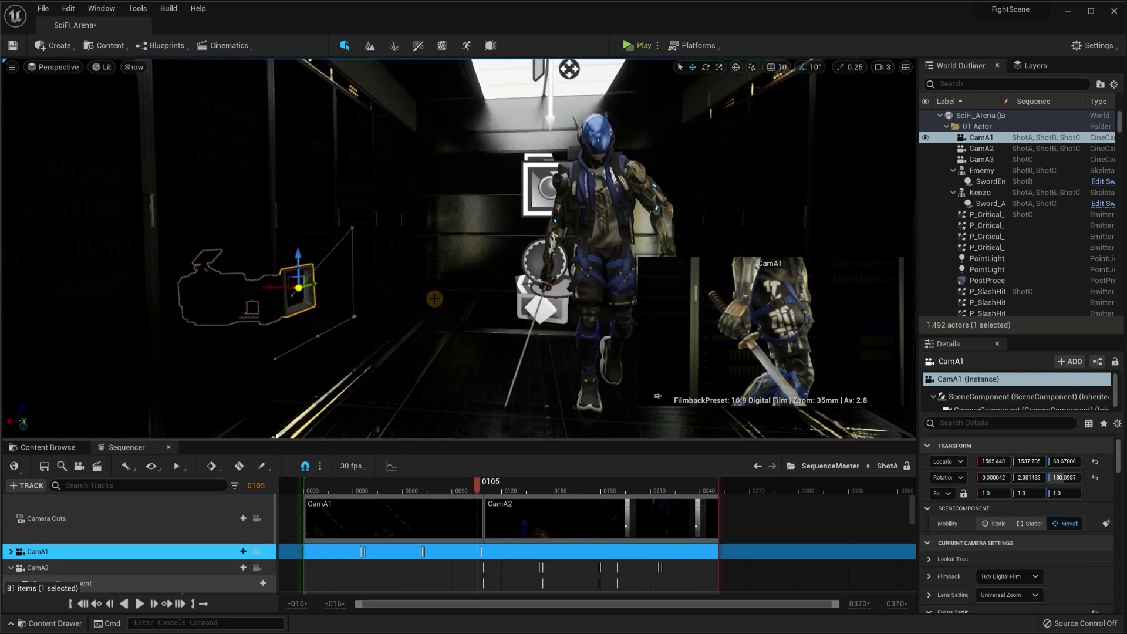
pyautogui.moveTo(434, 298); pyautogui.dragTo(437, 282, button='right')
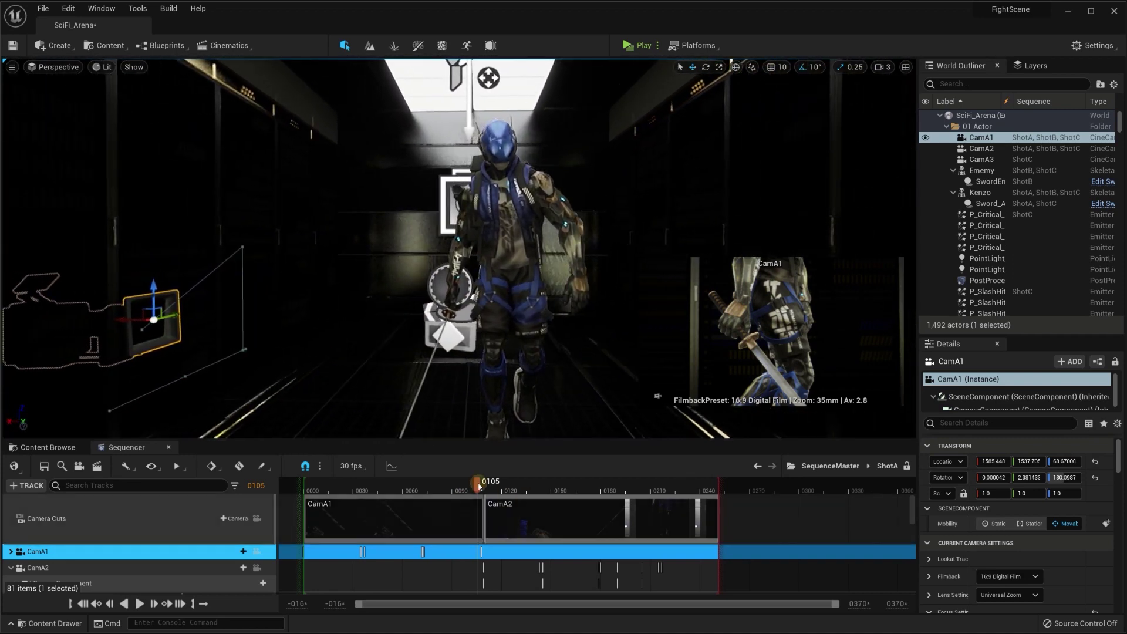
# Play the camera cuts again to frame 0152, settle on frame 0145 and release the viewport.
pyautogui.moveTo(478, 486)
pyautogui.mouseDown()
pyautogui.moveTo(469, 492)
pyautogui.moveTo(483, 487)
pyautogui.mouseUp()
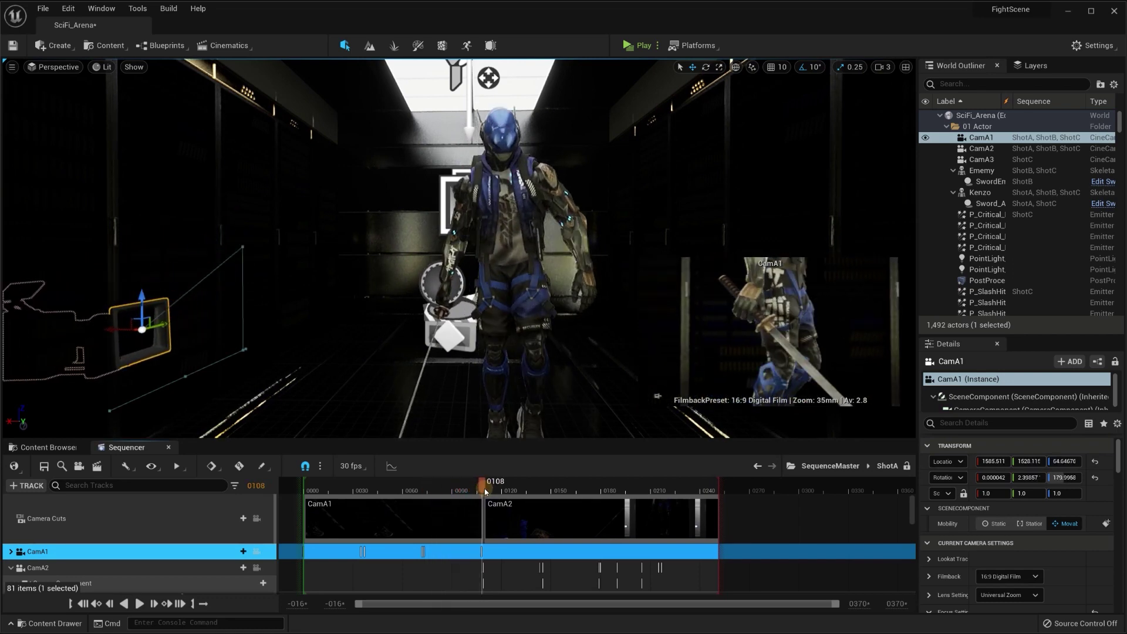
pyautogui.click(257, 519)
pyautogui.press('space')
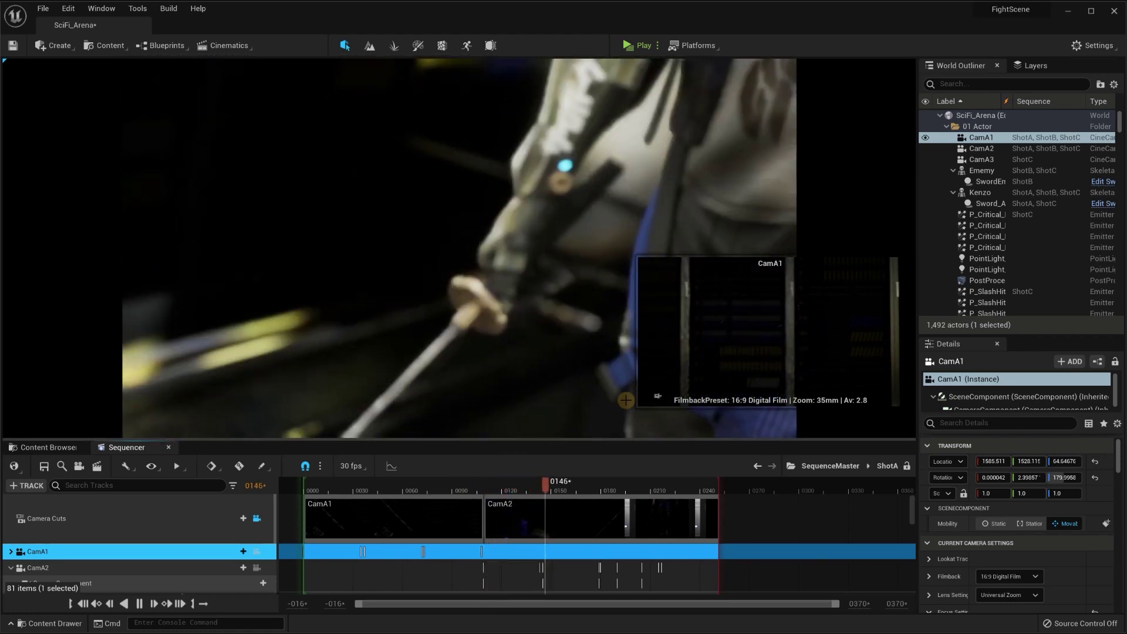
pyautogui.press('space')
pyautogui.click(542, 491)
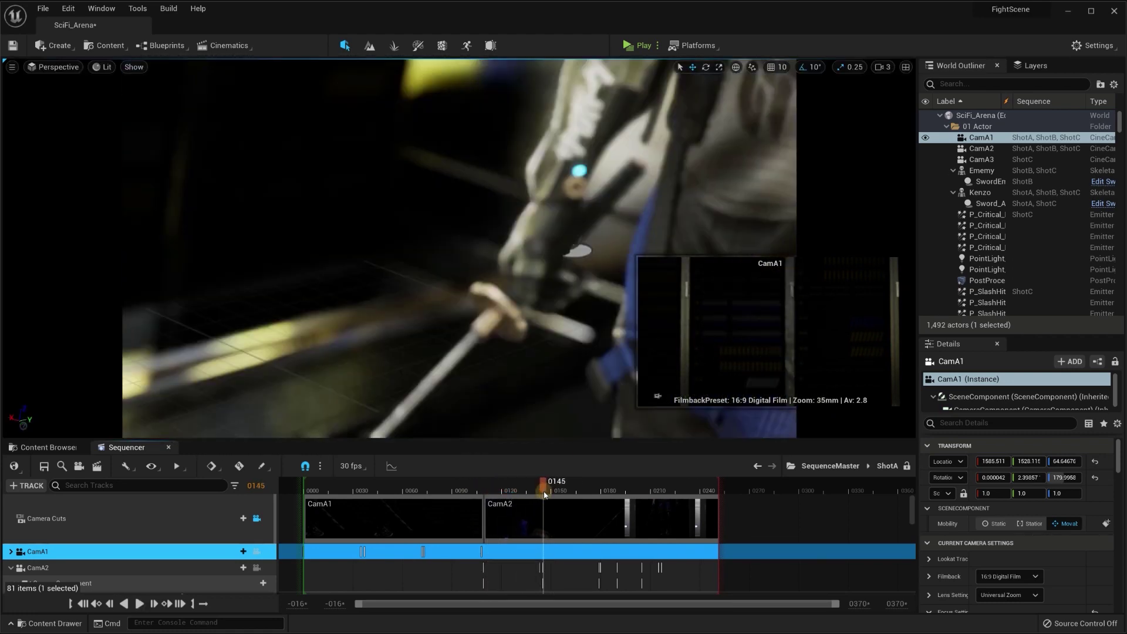
pyautogui.click(257, 518)
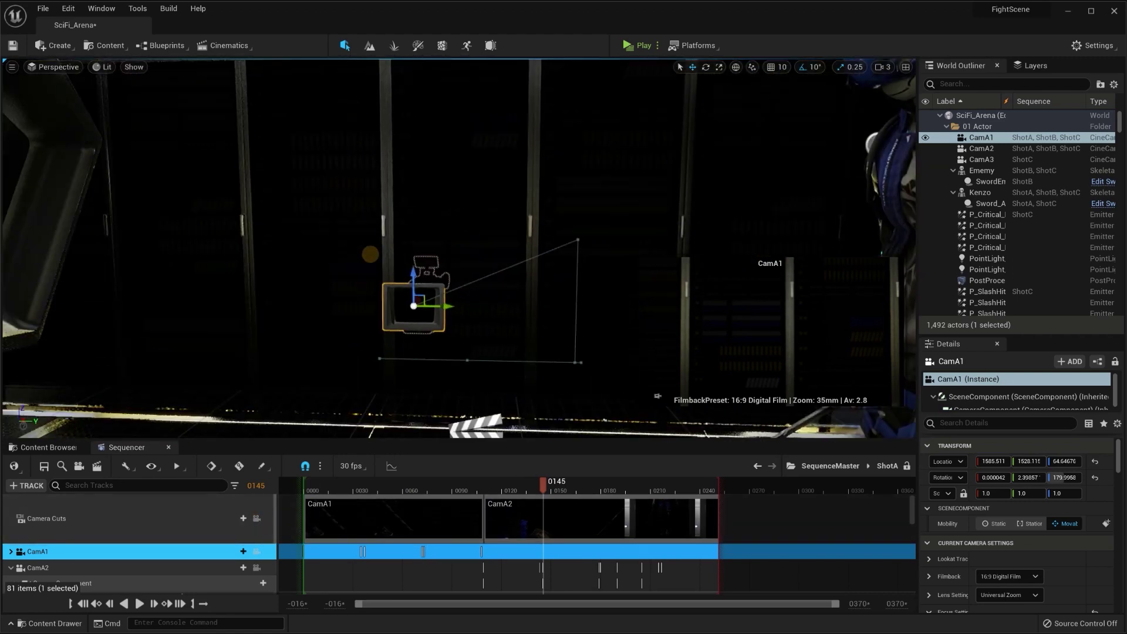
# Select the BP_Glass_18 glass door and add it to the ShotA sequence.
pyautogui.click(507, 378)
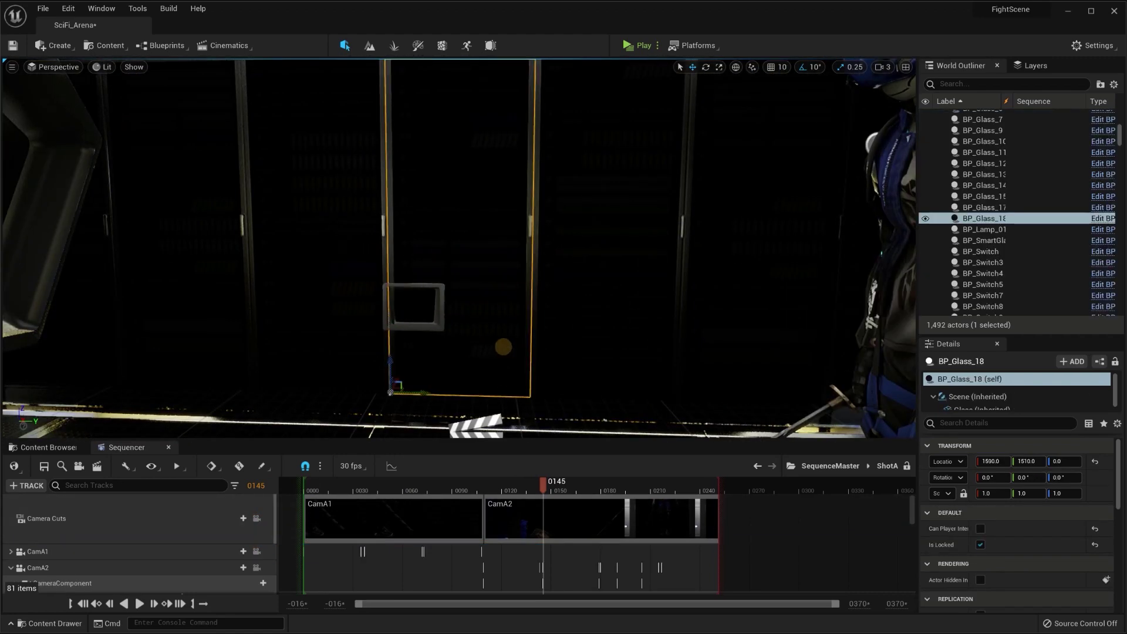
pyautogui.moveTo(503, 346); pyautogui.dragTo(440, 333, button='right')
pyautogui.moveTo(320, 280)
pyautogui.mouseDown(button='right')
pyautogui.moveTo(659, 320)
pyautogui.moveTo(646, 317)
pyautogui.mouseUp(button='right')
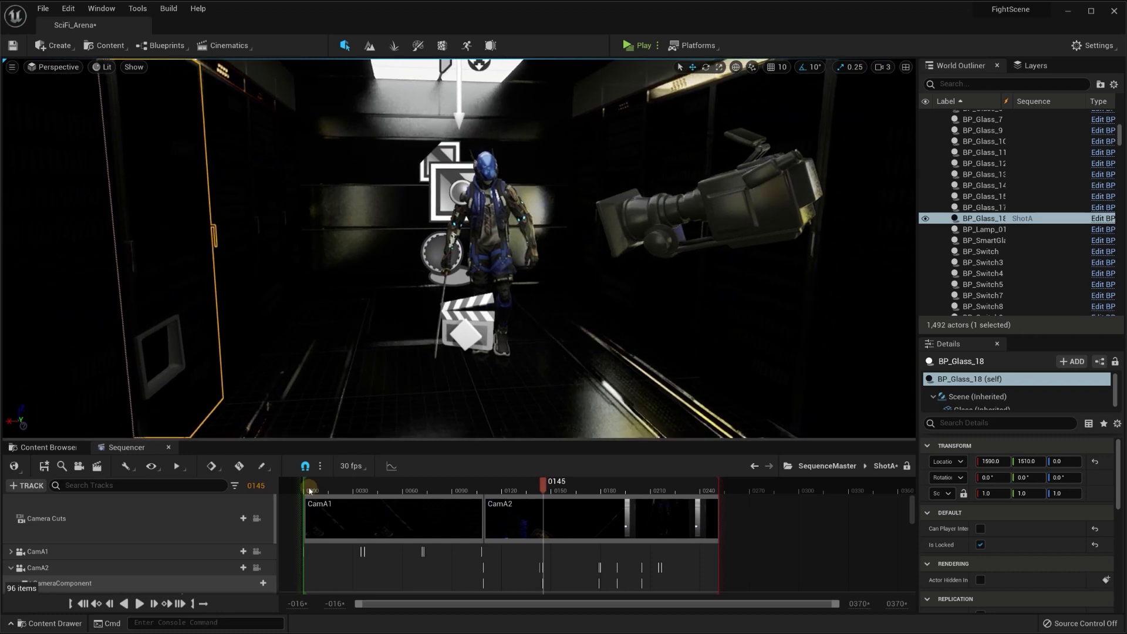
# Scrub ShotA to frames 0181–0190, previewing through the shot cameras, then fly toward the character freely.
pyautogui.click(550, 486)
pyautogui.moveTo(556, 489); pyautogui.dragTo(610, 489)
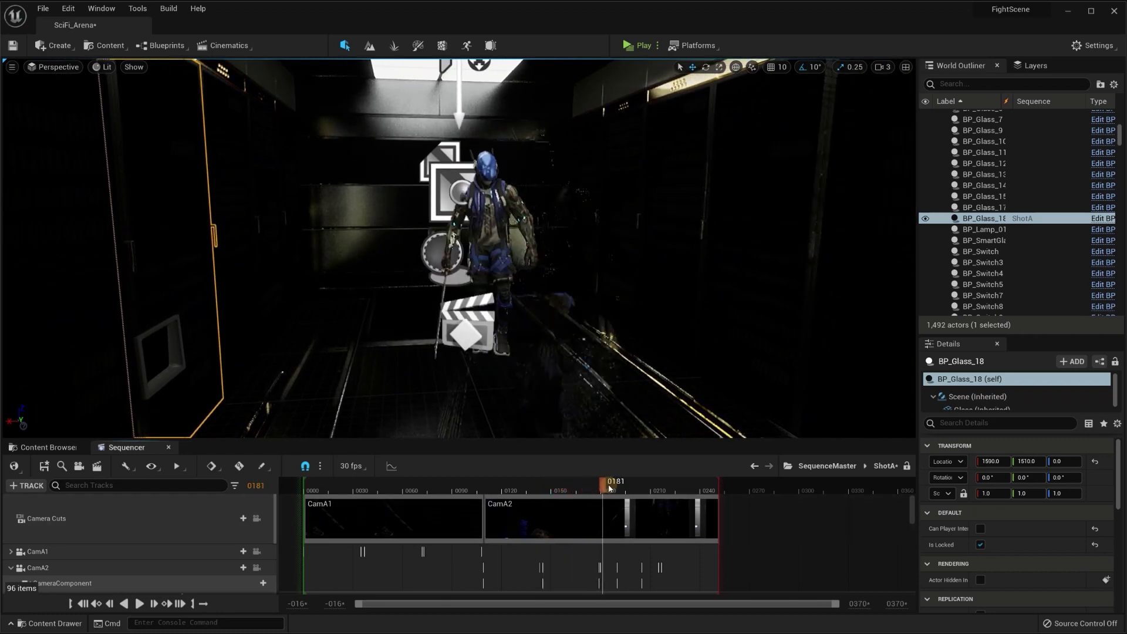
pyautogui.moveTo(605, 411)
pyautogui.mouseDown(button='right')
pyautogui.moveTo(568, 376)
pyautogui.moveTo(536, 379)
pyautogui.mouseUp(button='right')
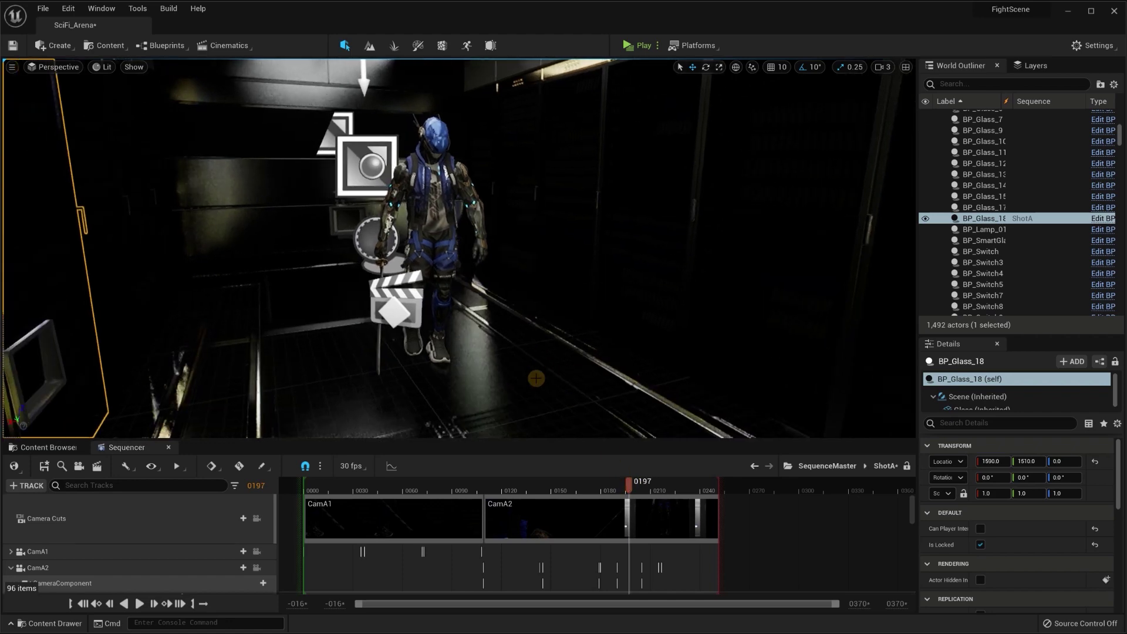
pyautogui.click(259, 519)
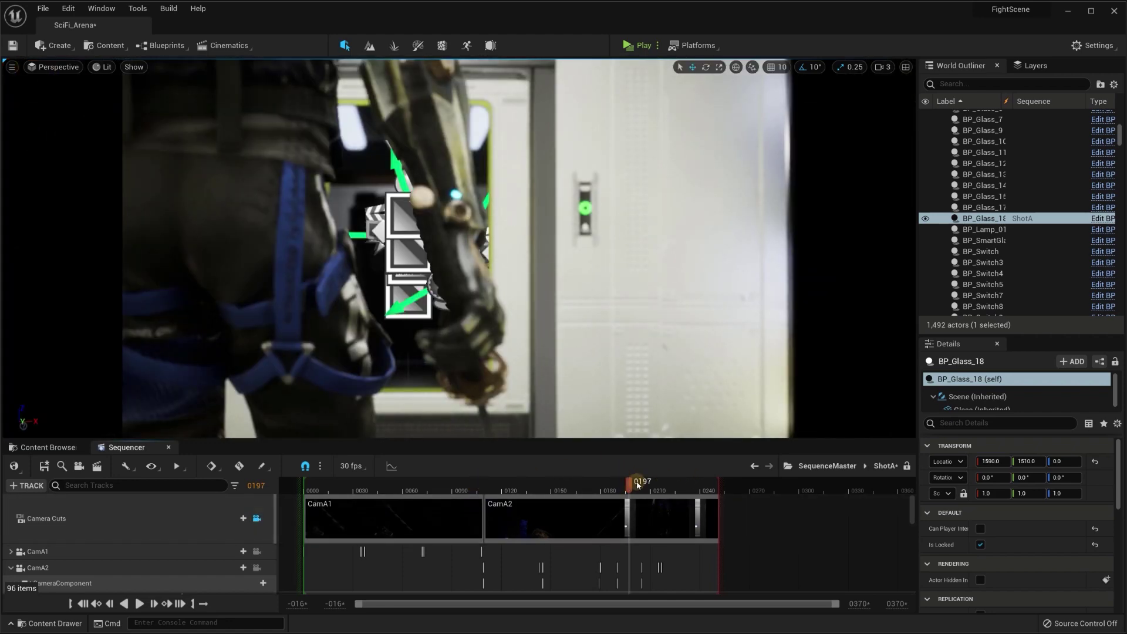
pyautogui.moveTo(637, 484); pyautogui.dragTo(621, 495)
pyautogui.click(259, 520)
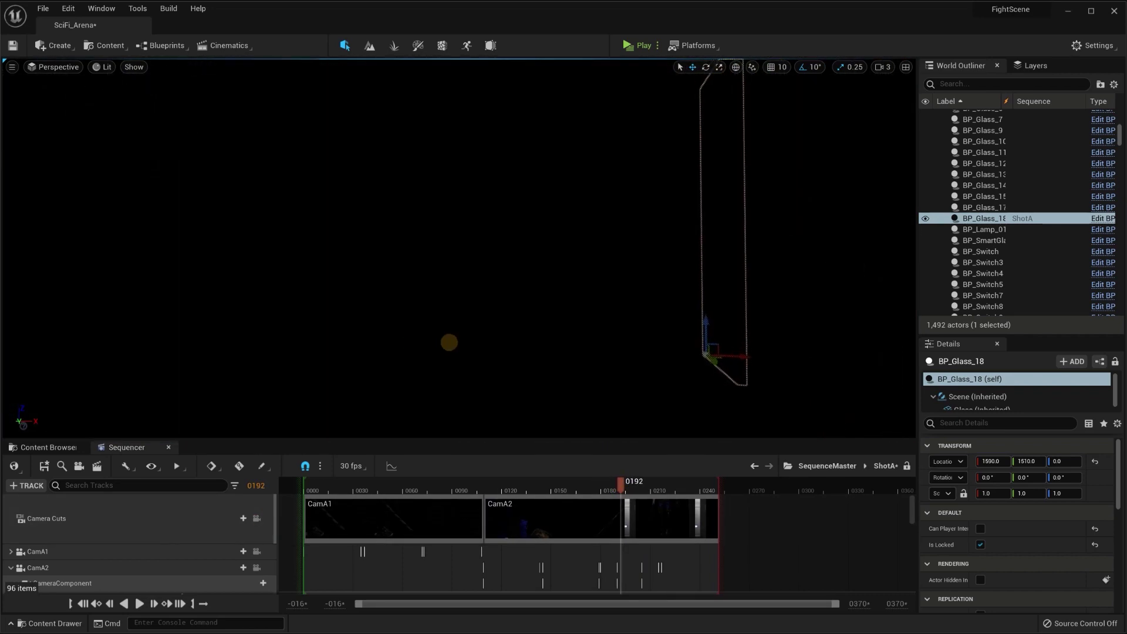
pyautogui.moveTo(448, 341); pyautogui.dragTo(355, 244)
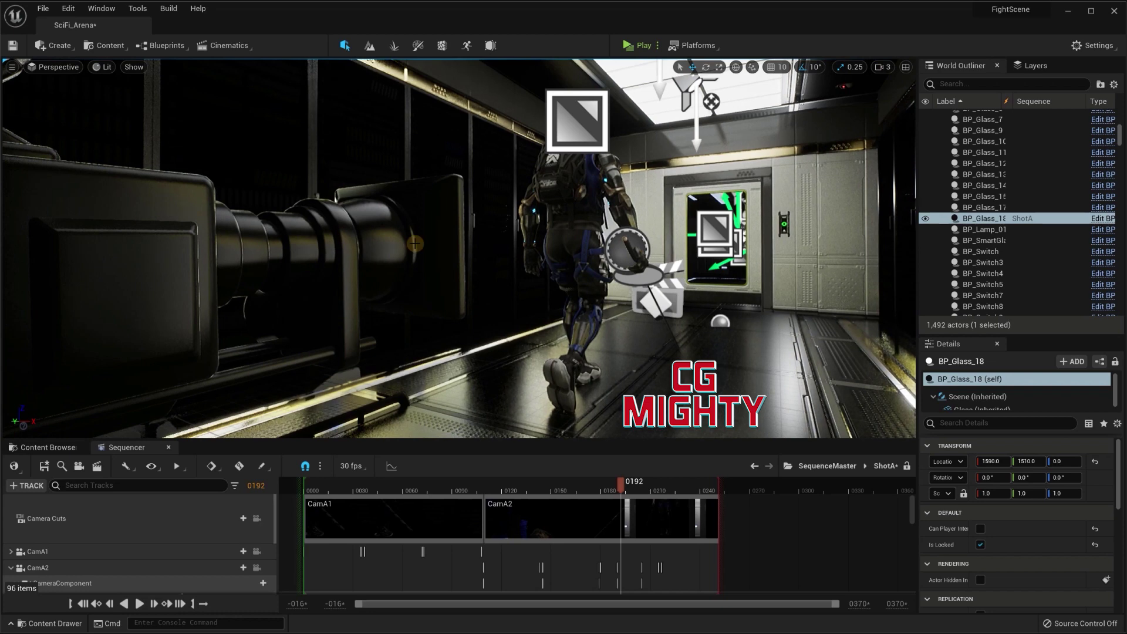
# Select CamA2 and fly toward the doorway while scrubbing frames 0189–0229, ending at 0214.
pyautogui.click(415, 243)
pyautogui.moveTo(555, 291); pyautogui.dragTo(594, 295)
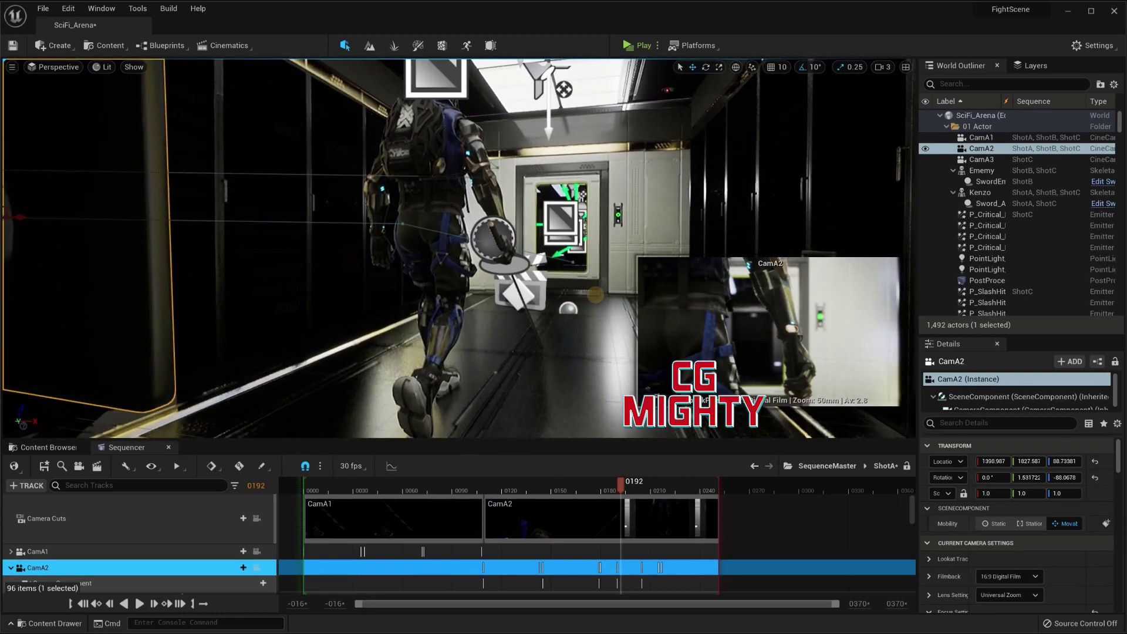
pyautogui.moveTo(617, 486); pyautogui.dragTo(667, 492)
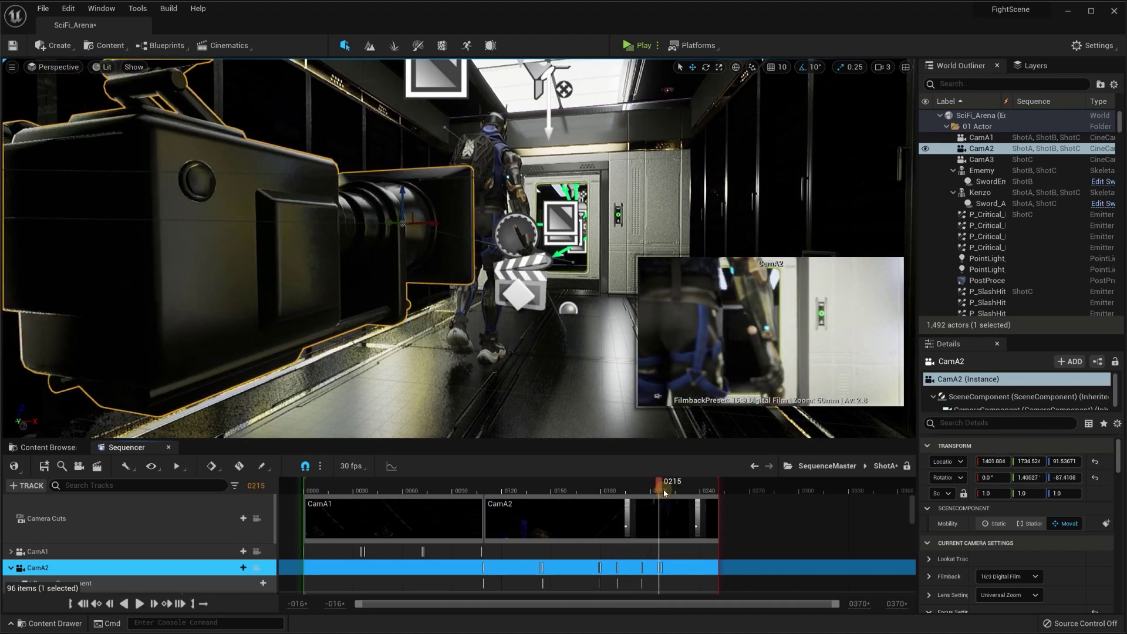
pyautogui.moveTo(609, 303); pyautogui.dragTo(609, 303, button='right')
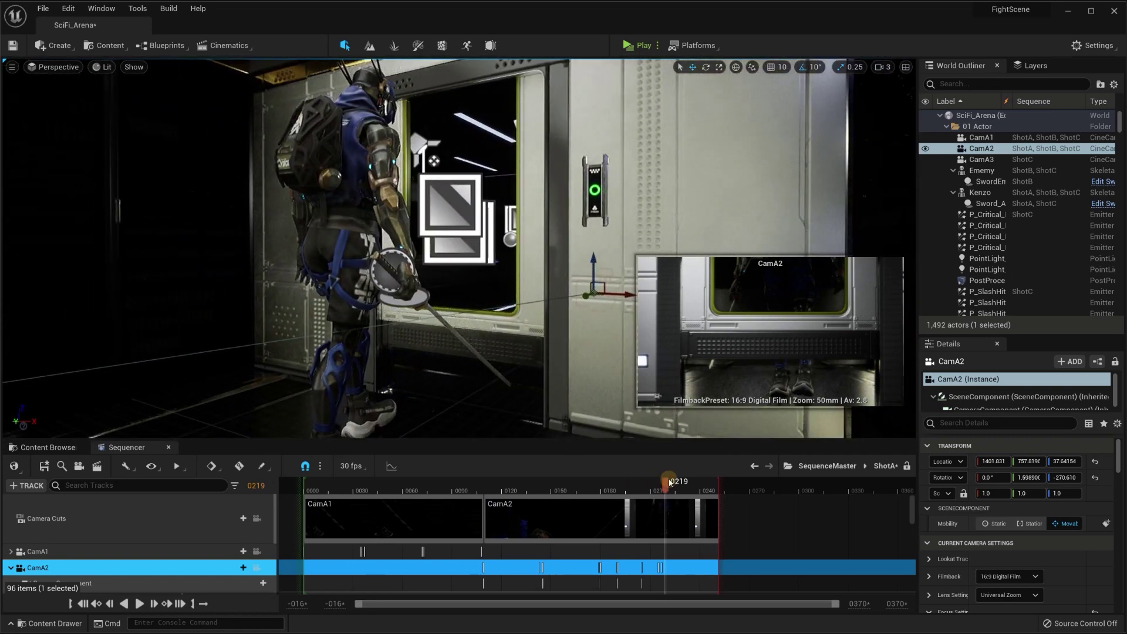
pyautogui.moveTo(675, 485); pyautogui.dragTo(684, 487)
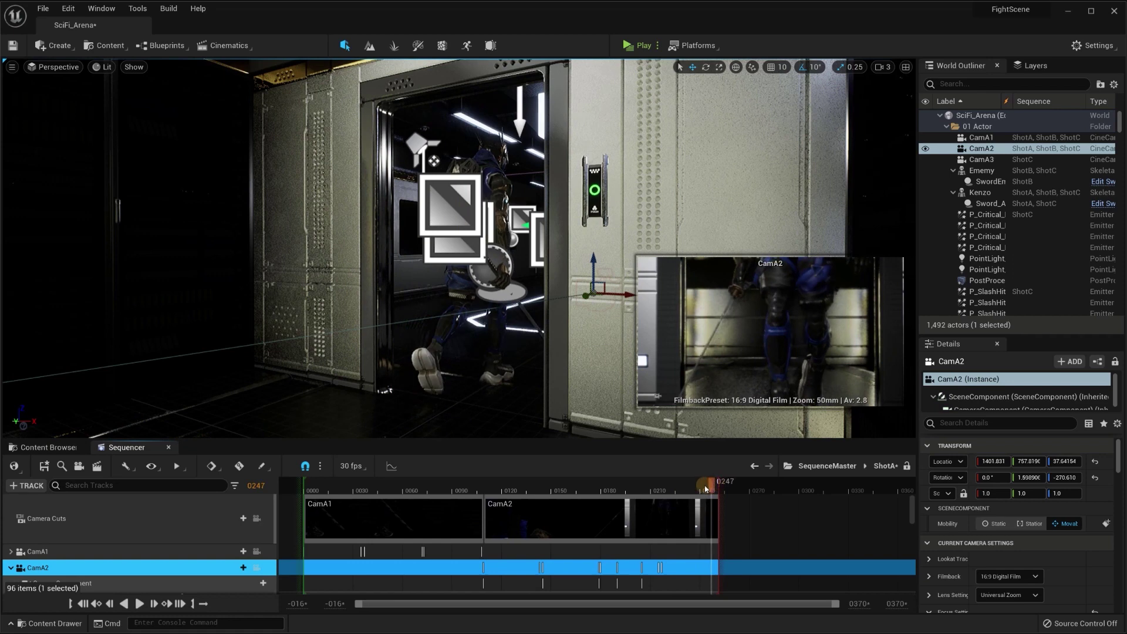
pyautogui.moveTo(670, 491)
pyautogui.mouseDown()
pyautogui.moveTo(658, 490)
pyautogui.moveTo(675, 484)
pyautogui.moveTo(638, 487)
pyautogui.mouseUp()
# Deselect CamA2, scrub ShotA's final frames past 0220 in a free view, then go up to SequenceMaster.
pyautogui.click(840, 151)
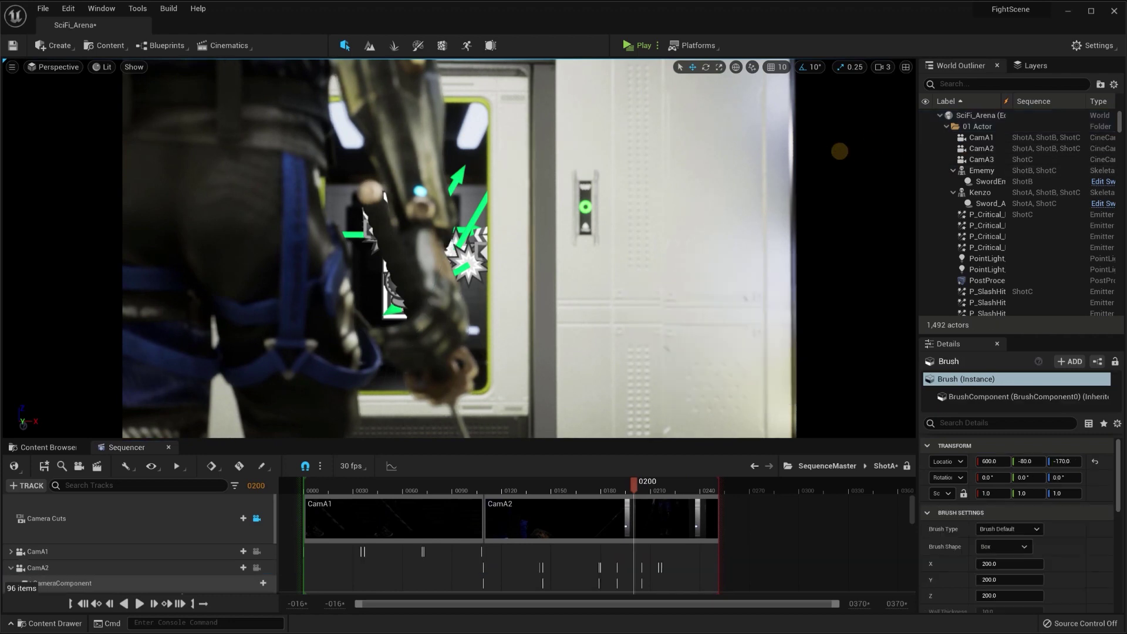
pyautogui.moveTo(633, 485); pyautogui.dragTo(713, 493)
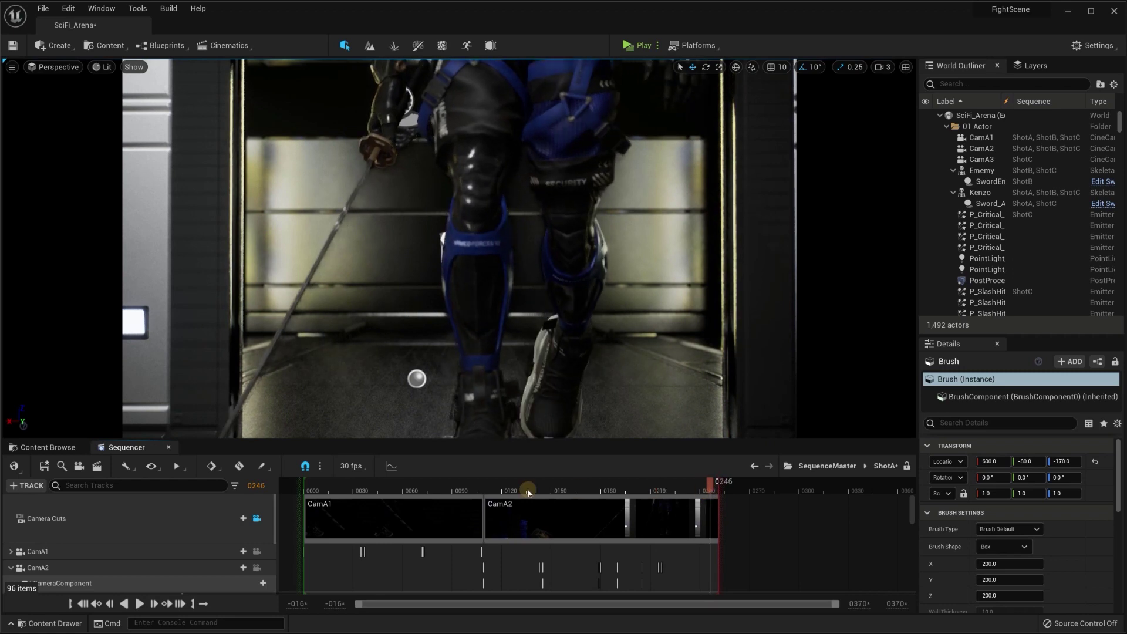
pyautogui.click(256, 518)
pyautogui.scroll(-3, 460, 248)
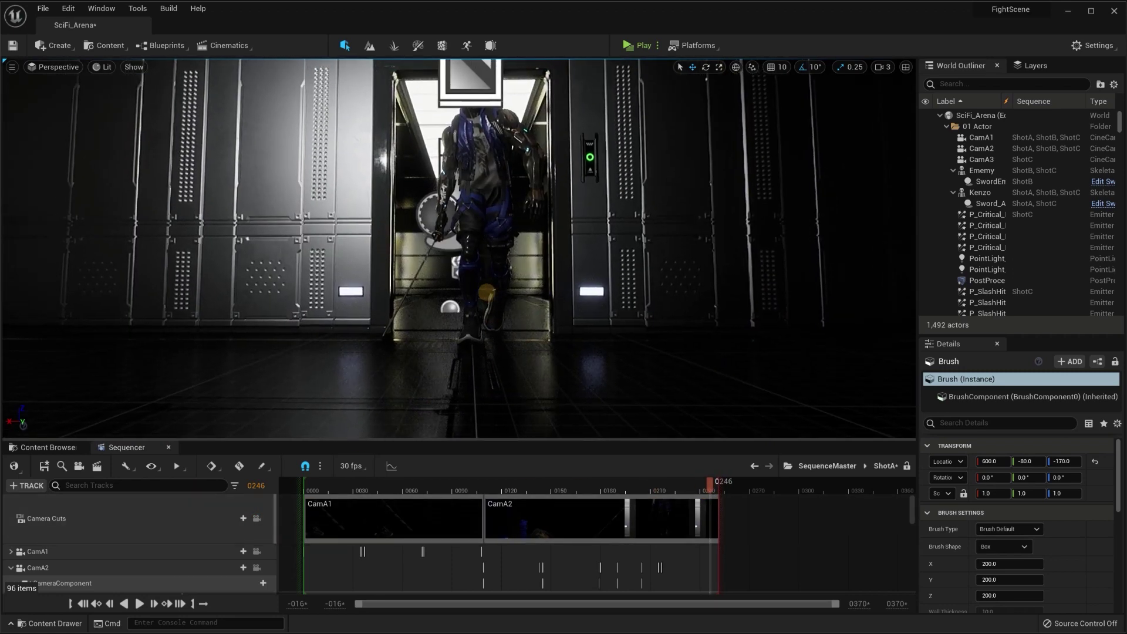
pyautogui.scroll(-5, 459, 248)
pyautogui.moveTo(459, 248); pyautogui.dragTo(499, 248, button='right')
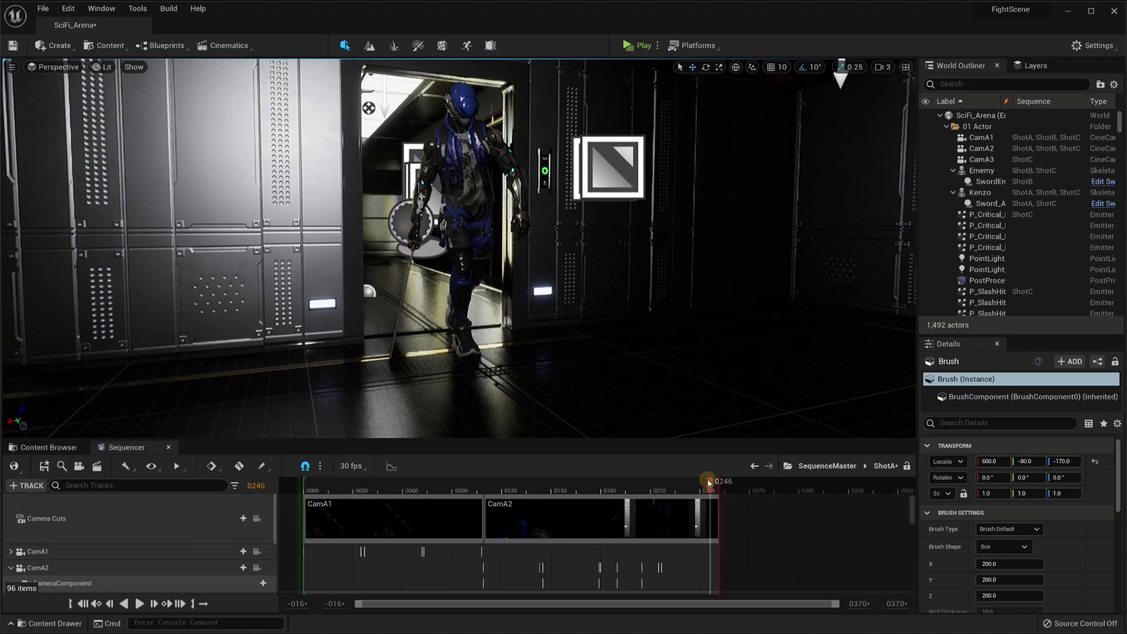
pyautogui.moveTo(709, 482); pyautogui.dragTo(712, 489)
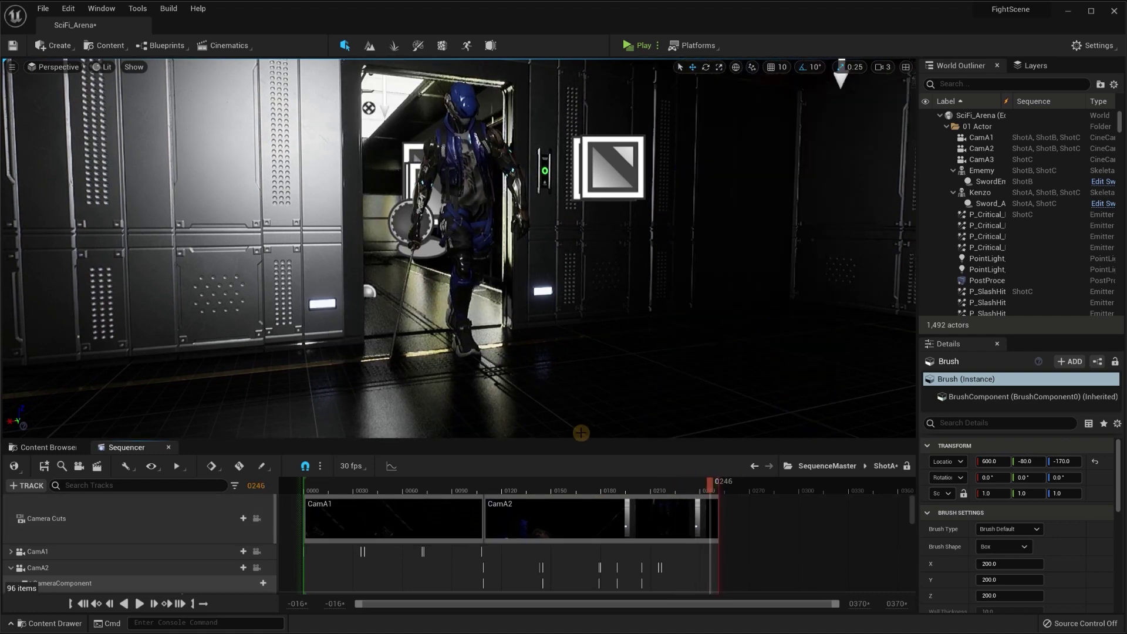
pyautogui.click(825, 467)
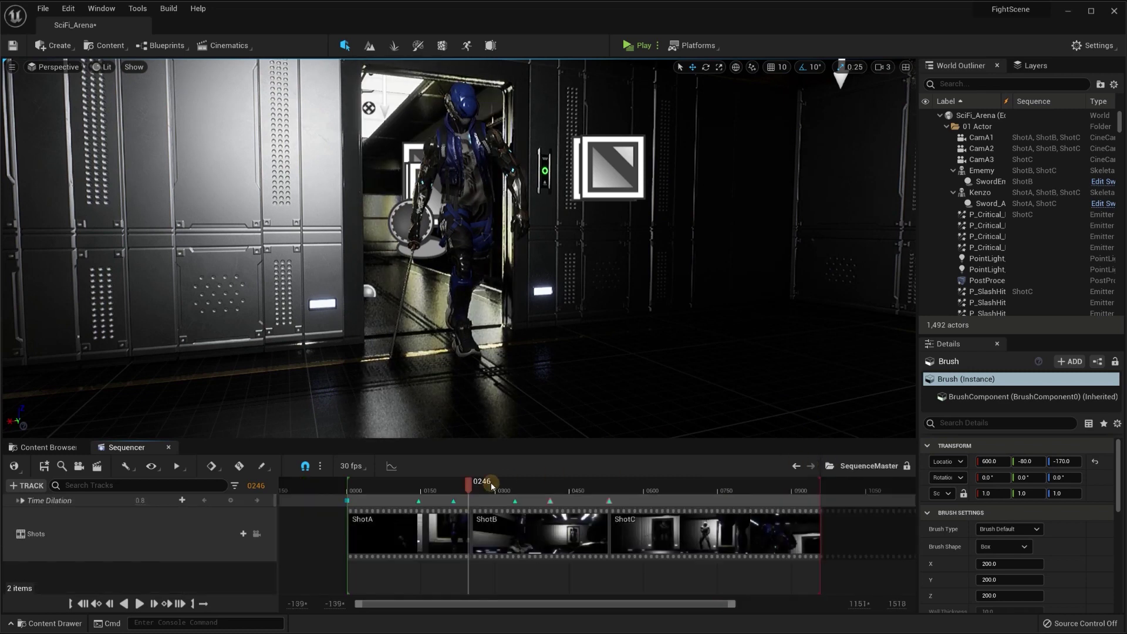
pyautogui.moveTo(471, 487); pyautogui.dragTo(477, 484)
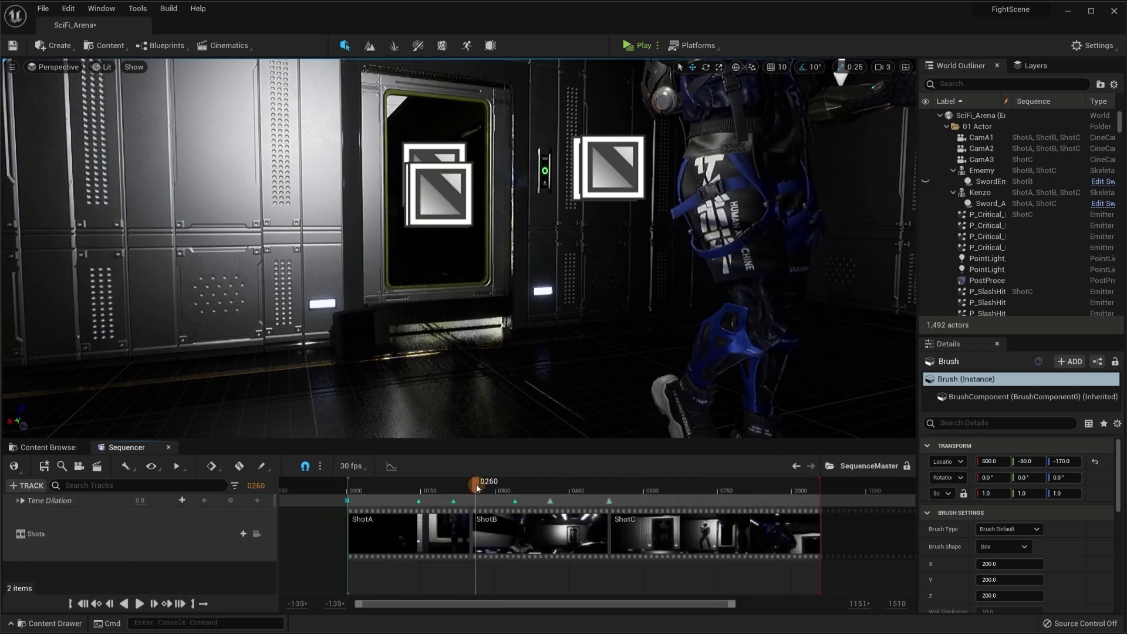
pyautogui.doubleClick(489, 521)
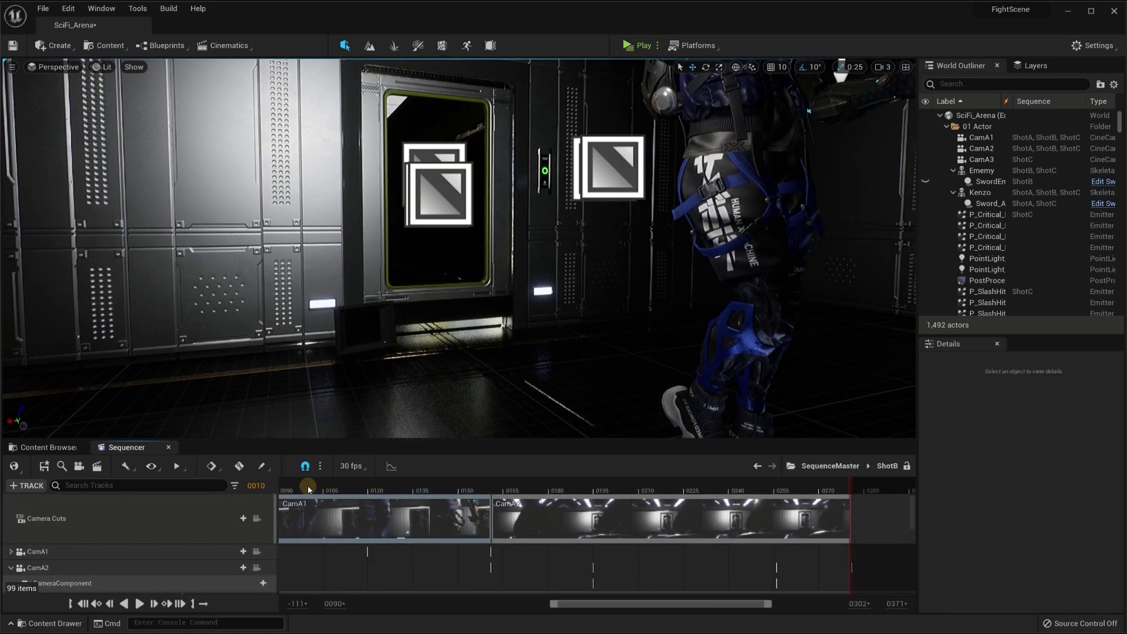
pyautogui.click(575, 489)
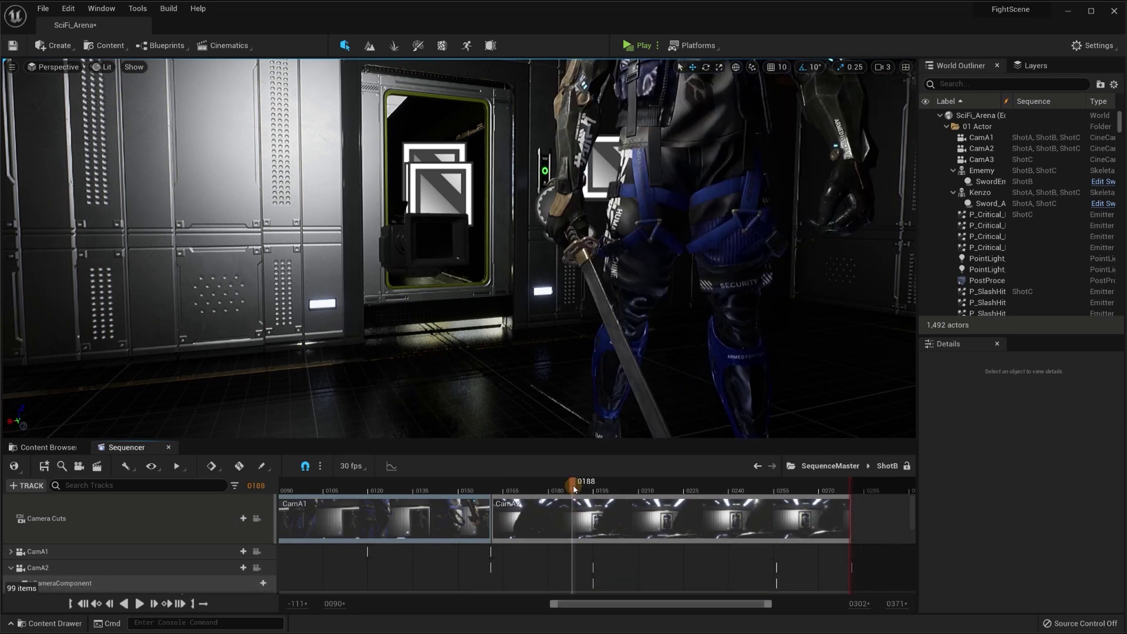
pyautogui.press('Up')
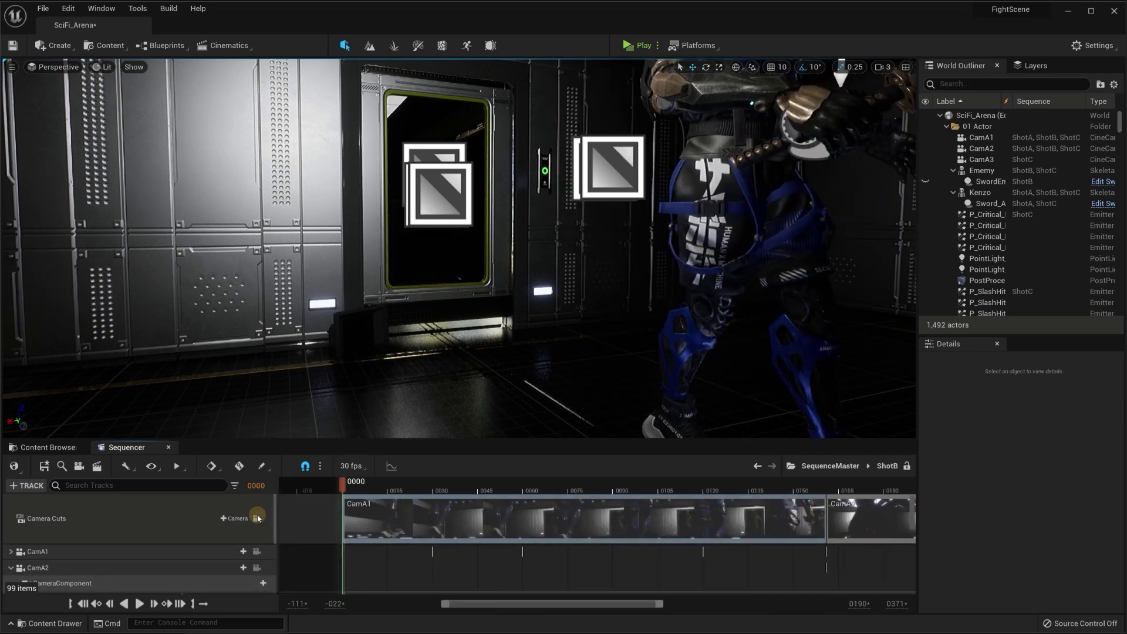
pyautogui.click(257, 518)
pyautogui.press('space')
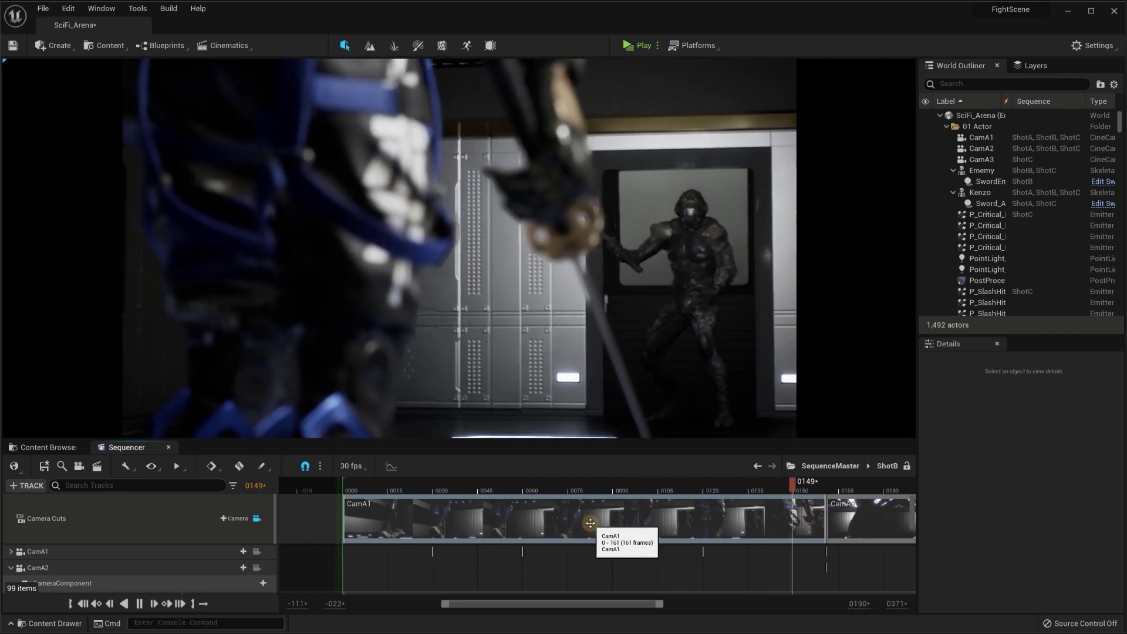
pyautogui.press('space')
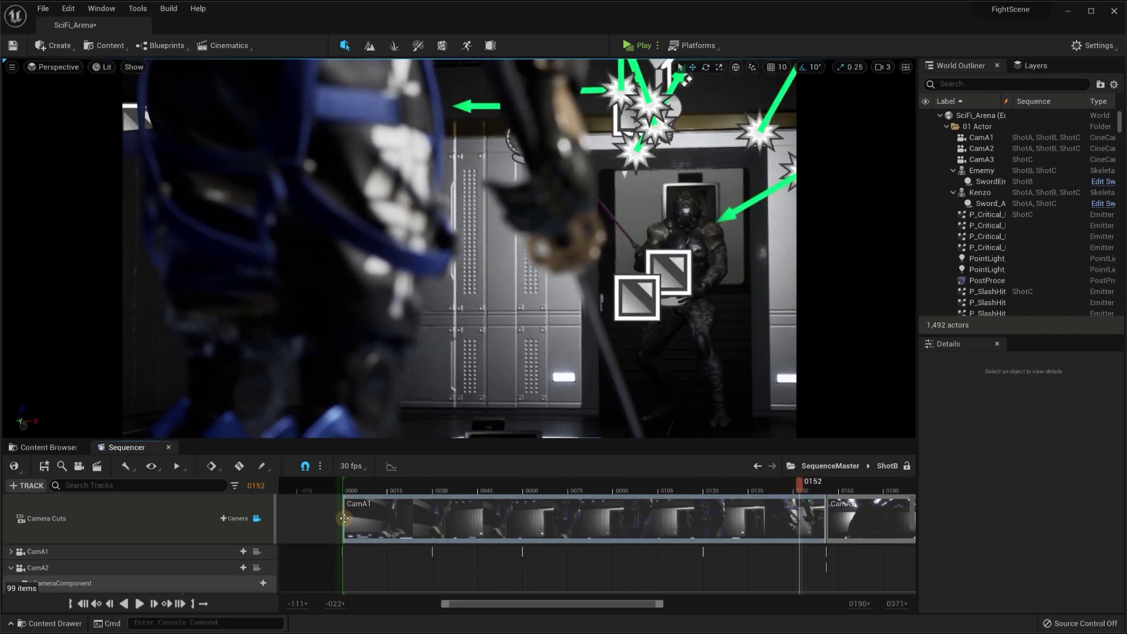
pyautogui.click(257, 519)
pyautogui.keyDown('alt'); pyautogui.moveTo(478, 336); pyautogui.dragTo(274, 360); pyautogui.keyUp('alt')
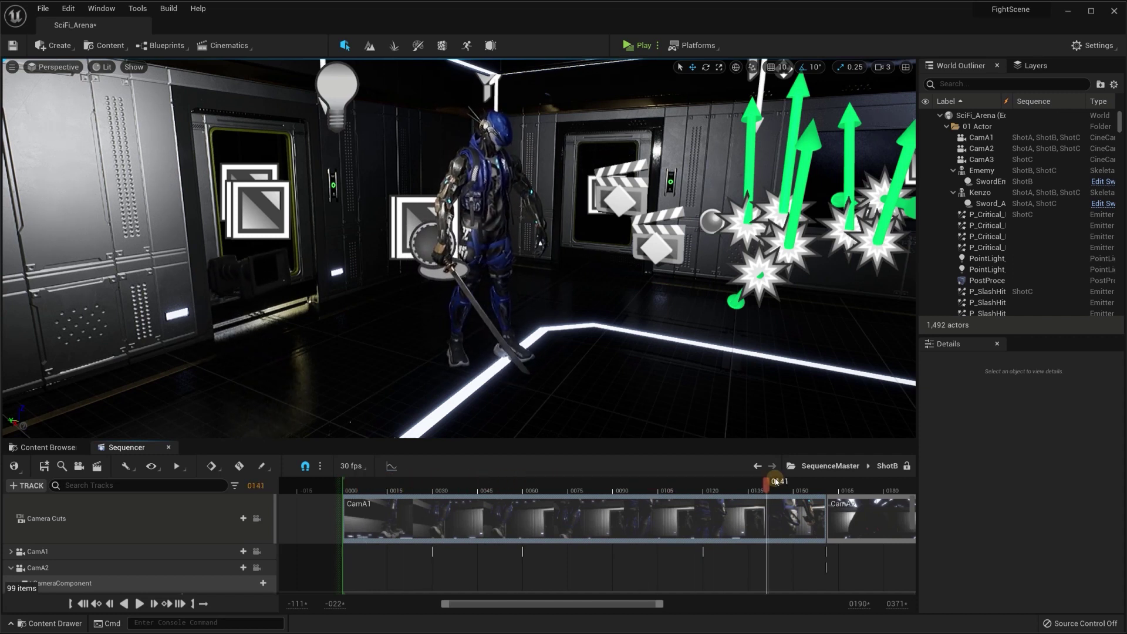
pyautogui.keyDown('alt'); pyautogui.moveTo(274, 359); pyautogui.dragTo(611, 157); pyautogui.keyUp('alt')
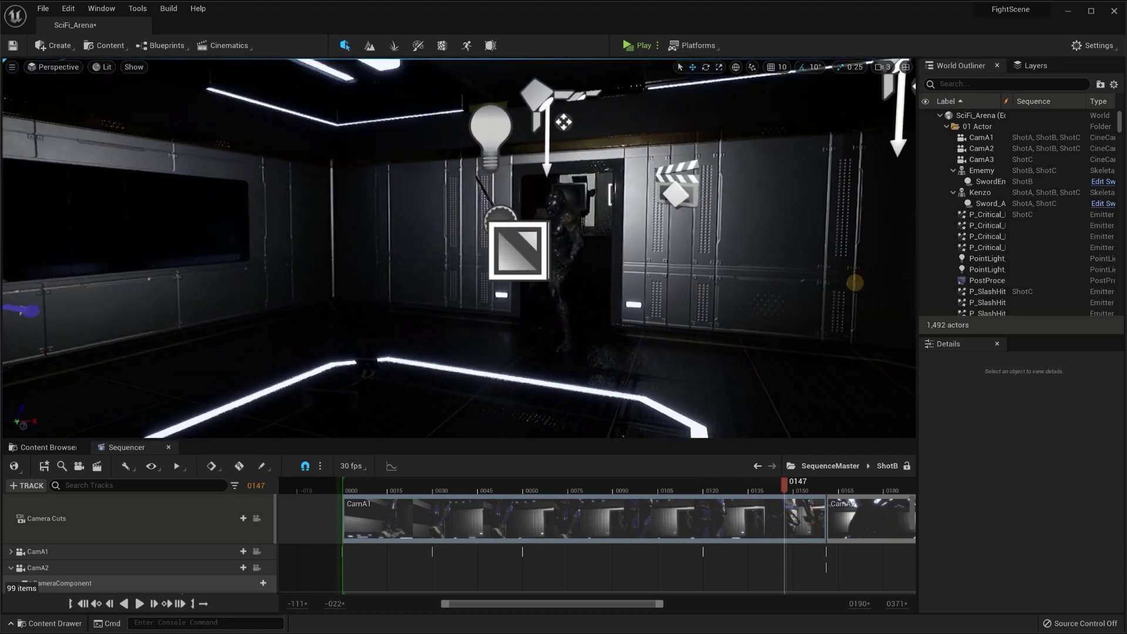
pyautogui.keyDown('alt'); pyautogui.moveTo(824, 285); pyautogui.dragTo(810, 317); pyautogui.keyUp('alt')
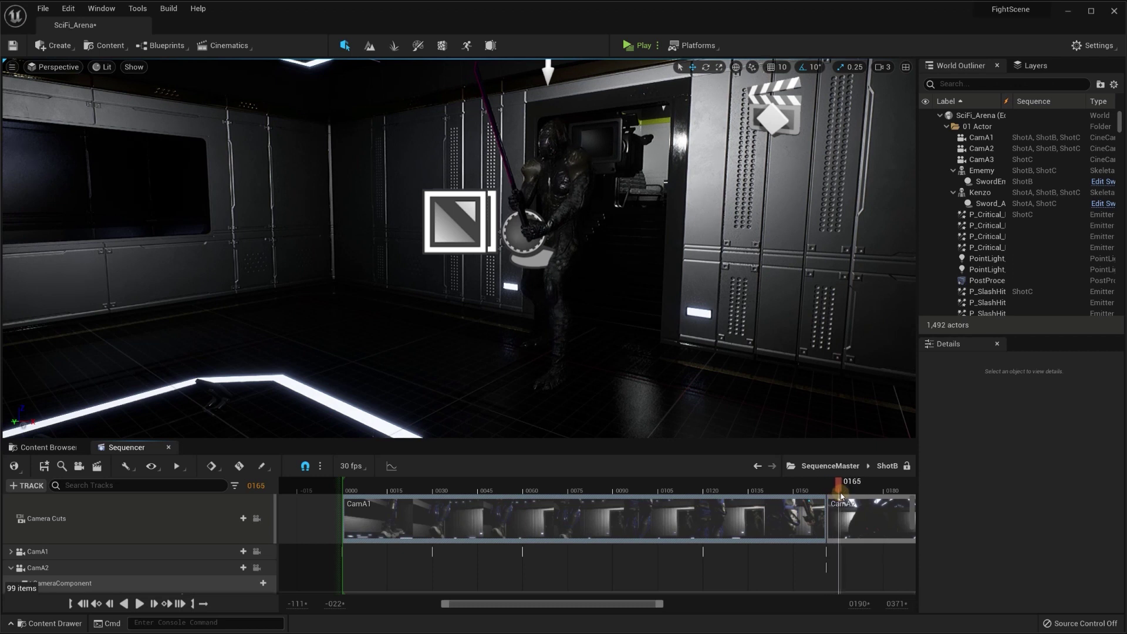
pyautogui.moveTo(633, 605); pyautogui.dragTo(764, 605)
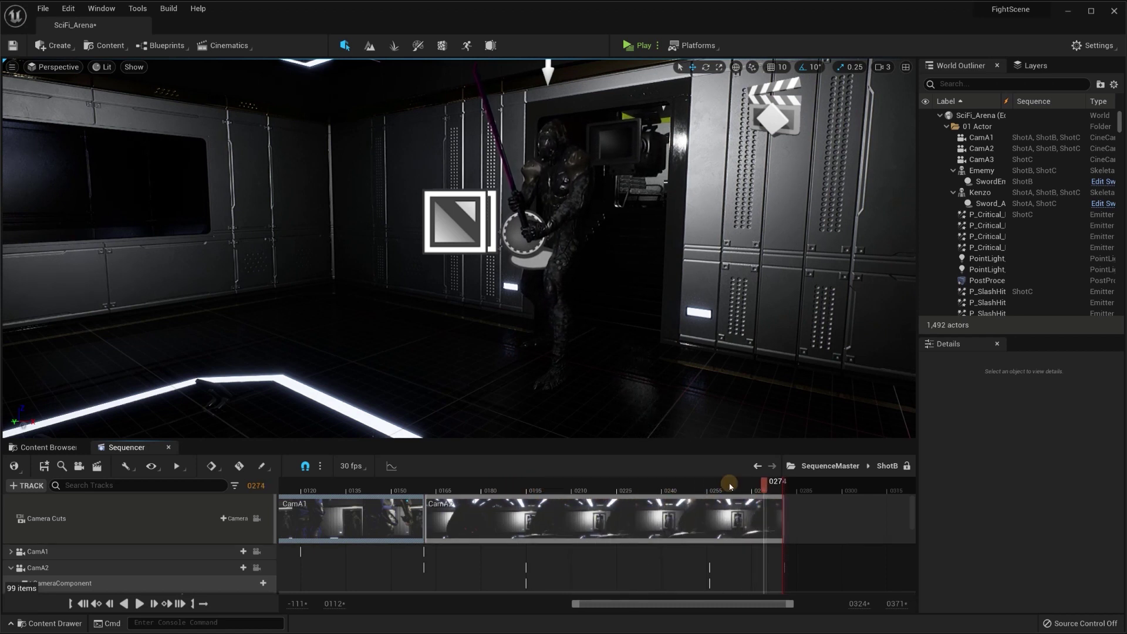
pyautogui.click(843, 466)
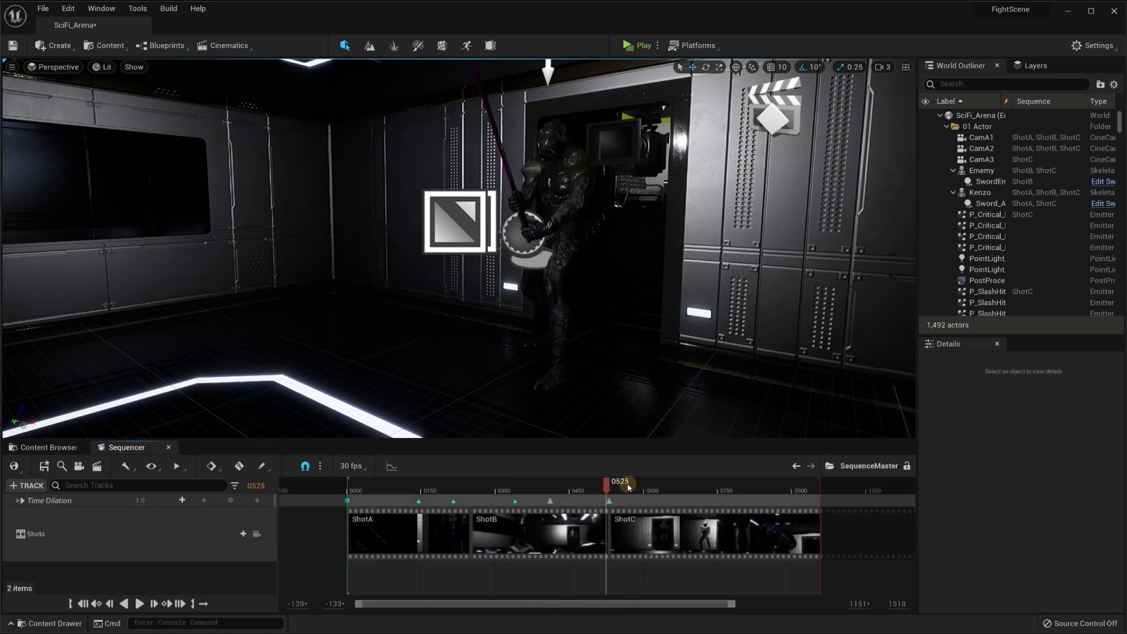
# Open ShotC, lock the viewport to its camera cuts and play it to frame 0097.
pyautogui.doubleClick(649, 533)
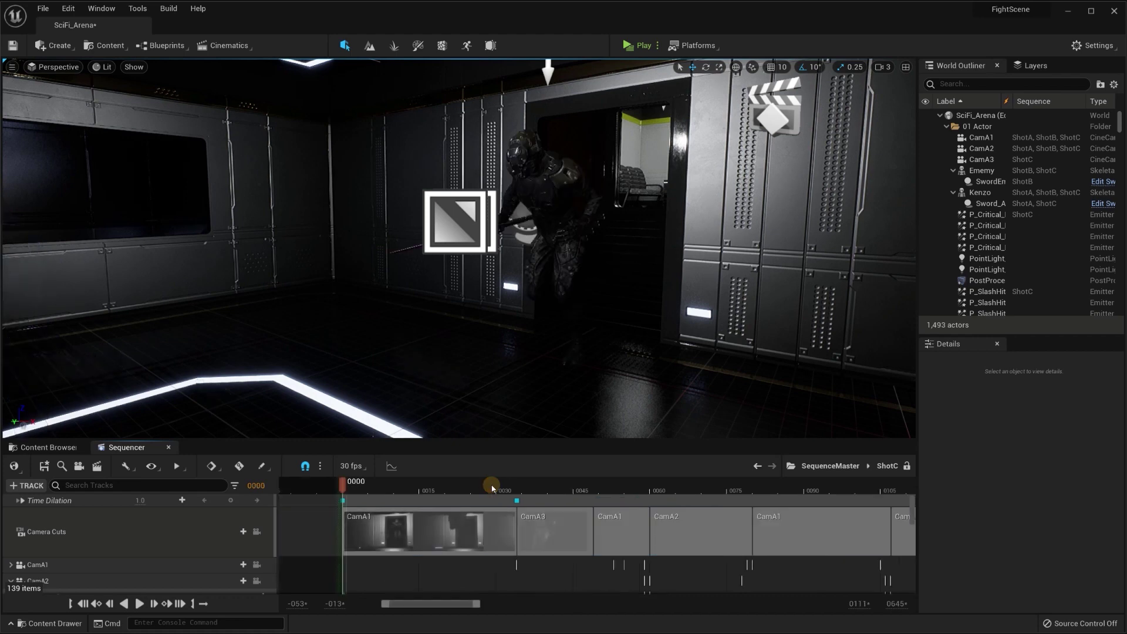
pyautogui.click(256, 531)
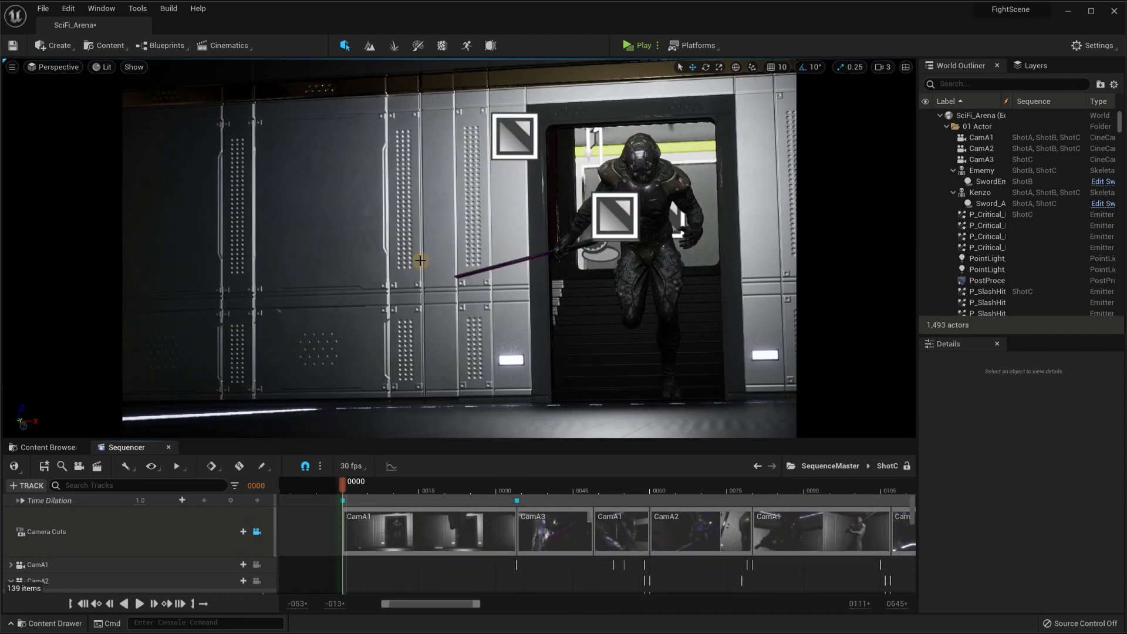
pyautogui.press('space')
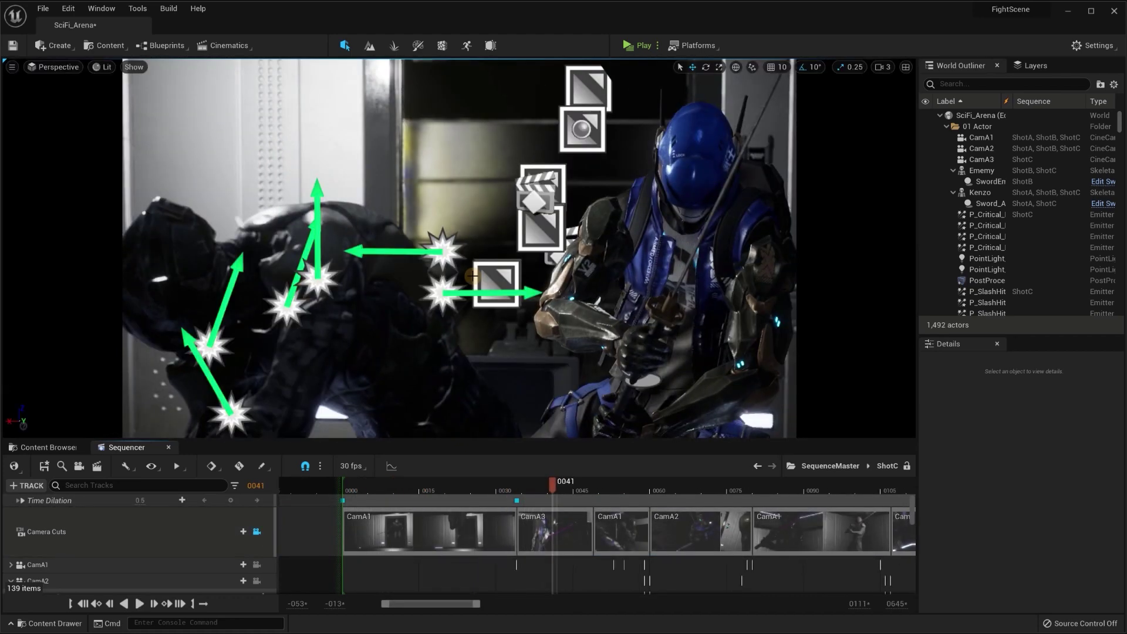
pyautogui.press('space')
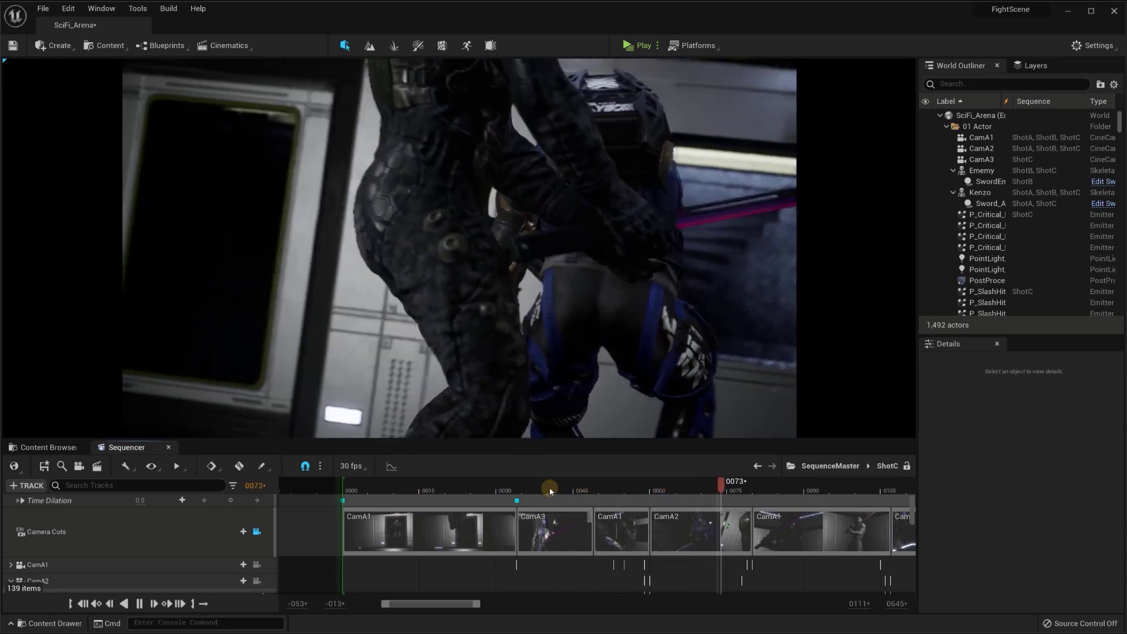
pyautogui.press('space')
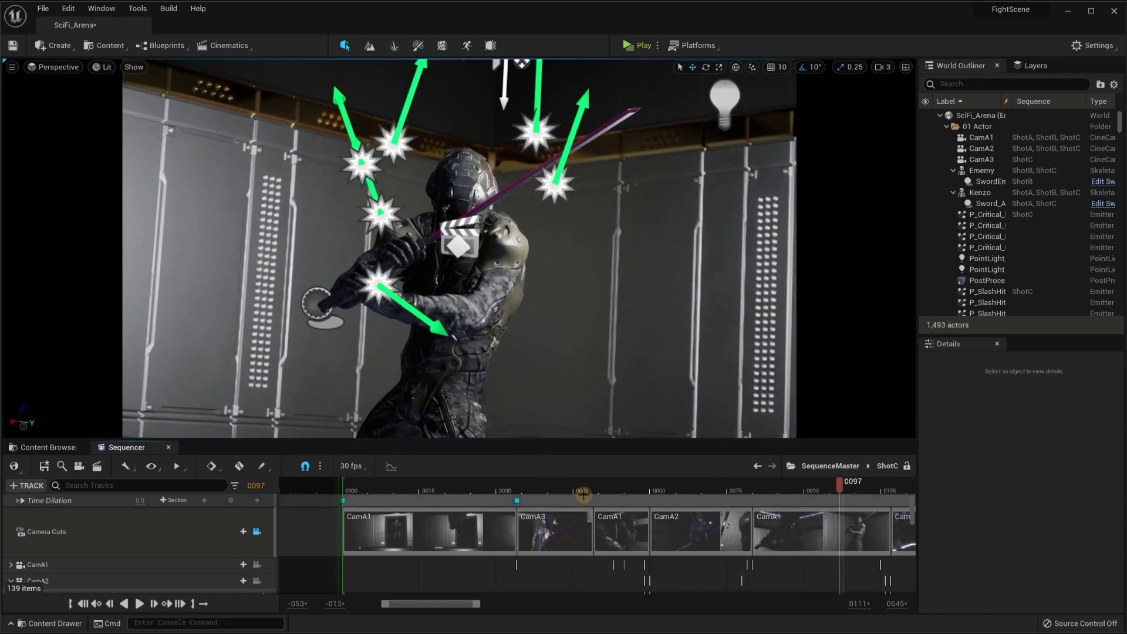
# From frame 0019, switch to Game View with G and scrub the fight to frame 0047.
pyautogui.click(443, 484)
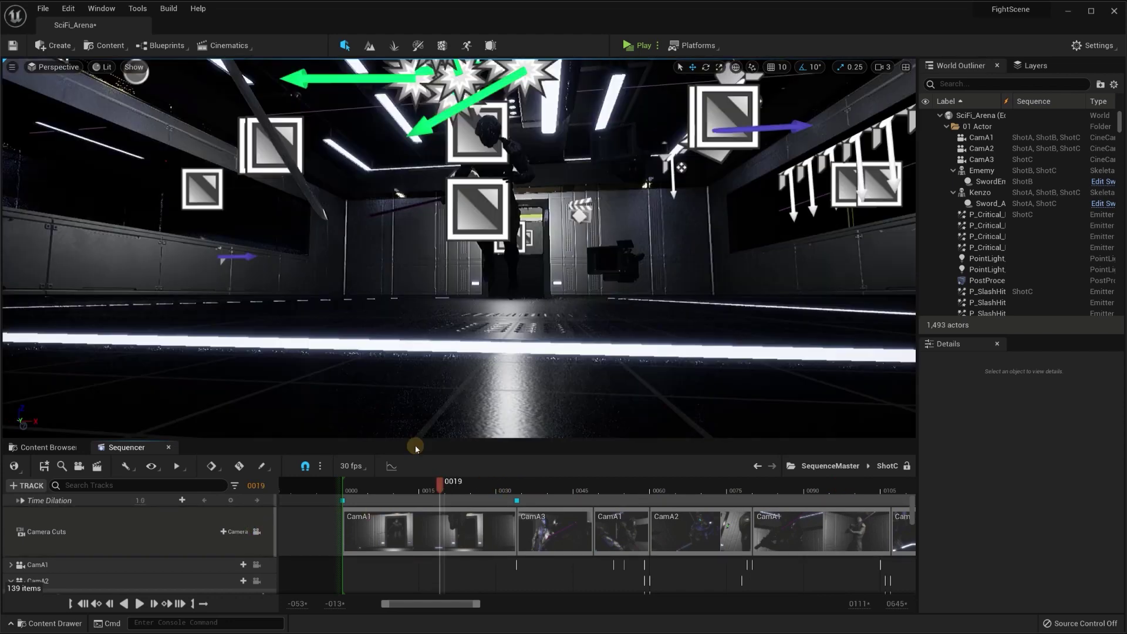
pyautogui.moveTo(511, 286)
pyautogui.mouseDown(button='right')
pyautogui.moveTo(558, 216)
pyautogui.moveTo(513, 244)
pyautogui.mouseUp(button='right')
pyautogui.press('g')
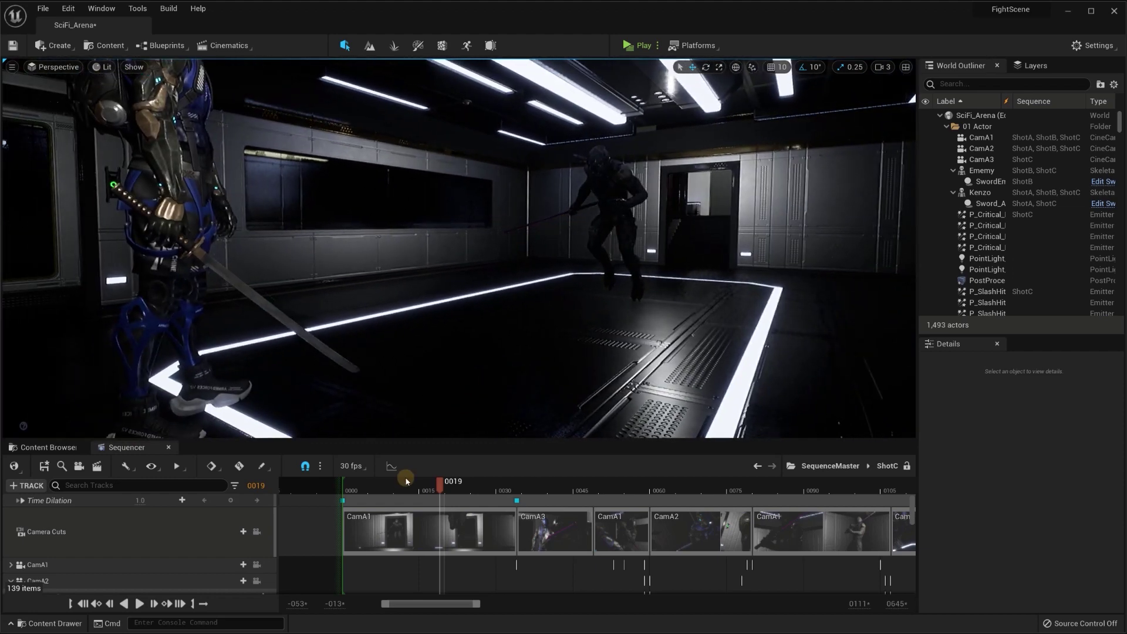
pyautogui.moveTo(379, 487); pyautogui.dragTo(417, 490)
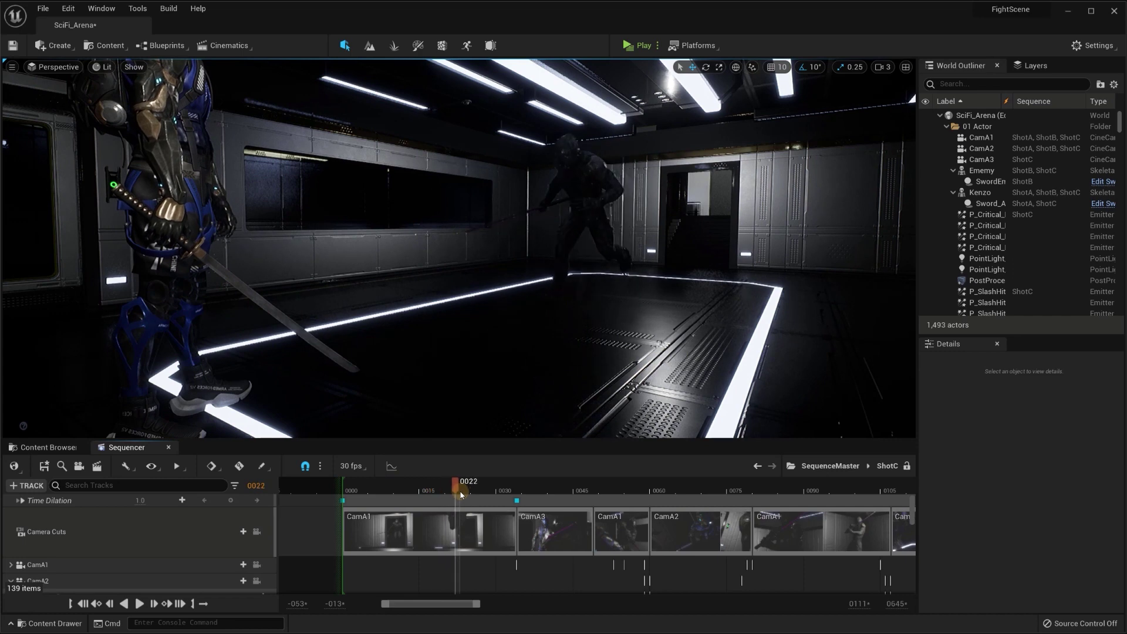
pyautogui.moveTo(485, 495); pyautogui.dragTo(536, 498)
pyautogui.moveTo(451, 362); pyautogui.dragTo(451, 363, button='right')
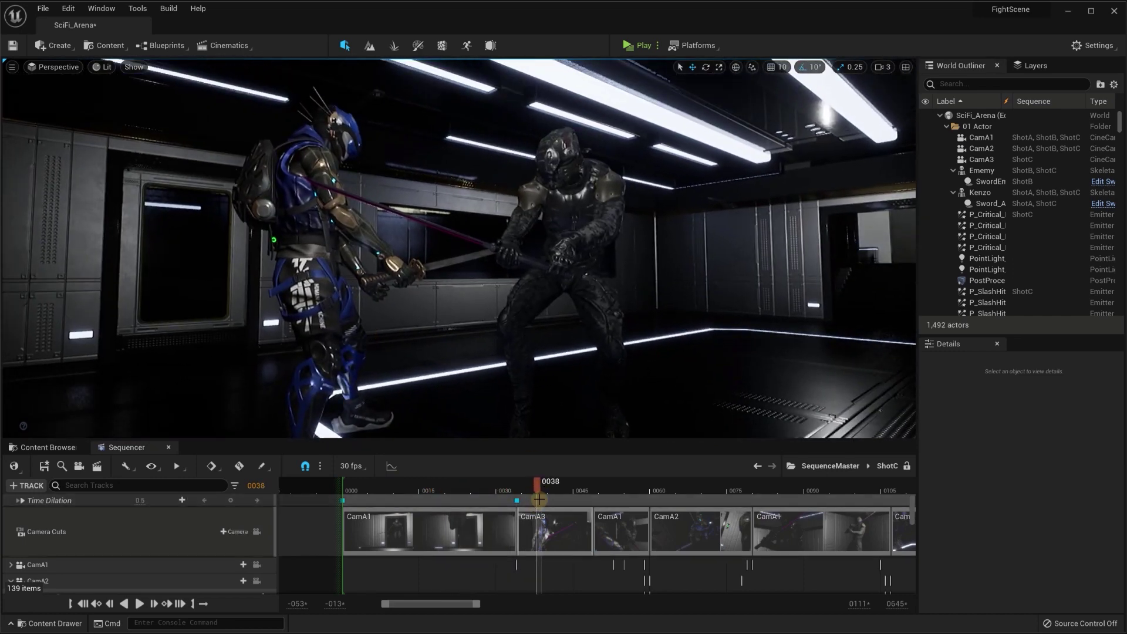
pyautogui.moveTo(538, 499); pyautogui.dragTo(629, 495)
# Fly close to the two fighters while scrubbing the fight from frame 0064 to 0088.
pyautogui.moveTo(610, 294)
pyautogui.mouseDown(button='right')
pyautogui.moveTo(563, 289)
pyautogui.moveTo(693, 287)
pyautogui.mouseUp(button='right')
pyautogui.moveTo(641, 485); pyautogui.dragTo(676, 488)
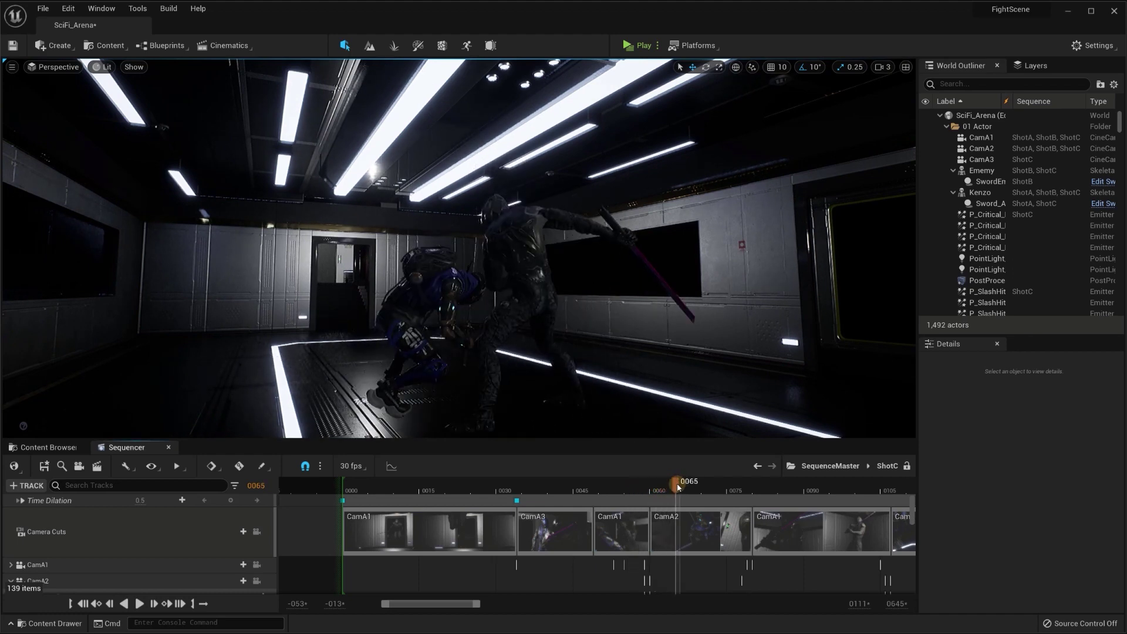
pyautogui.moveTo(298, 305)
pyautogui.mouseDown(button='right')
pyautogui.moveTo(200, 313)
pyautogui.moveTo(655, 418)
pyautogui.mouseUp(button='right')
pyautogui.moveTo(679, 485); pyautogui.dragTo(742, 491)
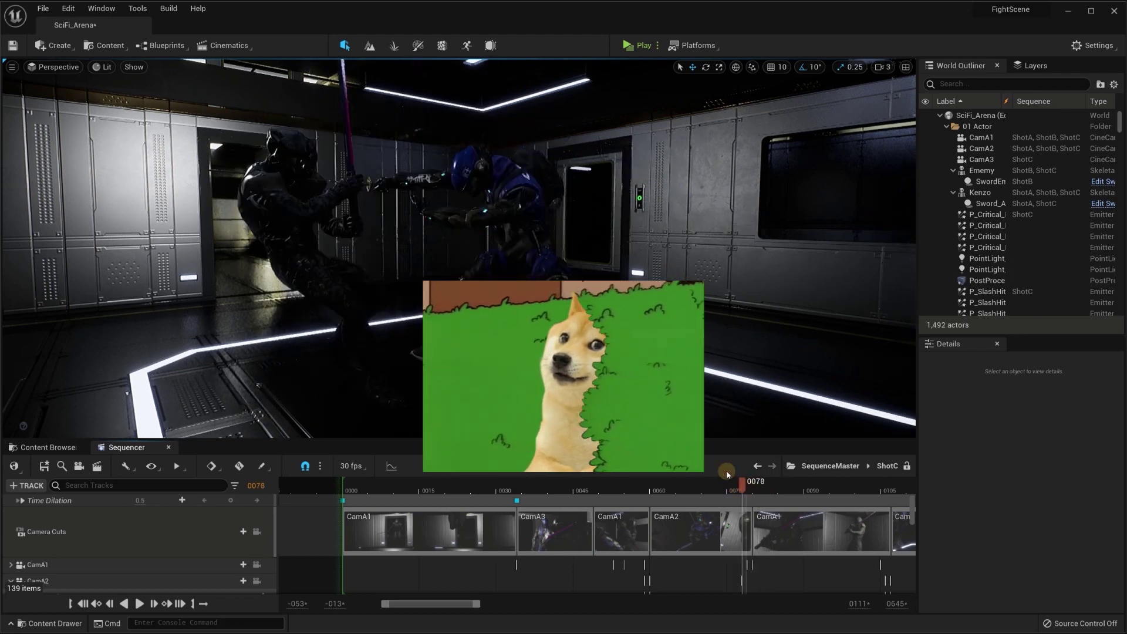
pyautogui.moveTo(564, 277); pyautogui.dragTo(563, 277, button='right')
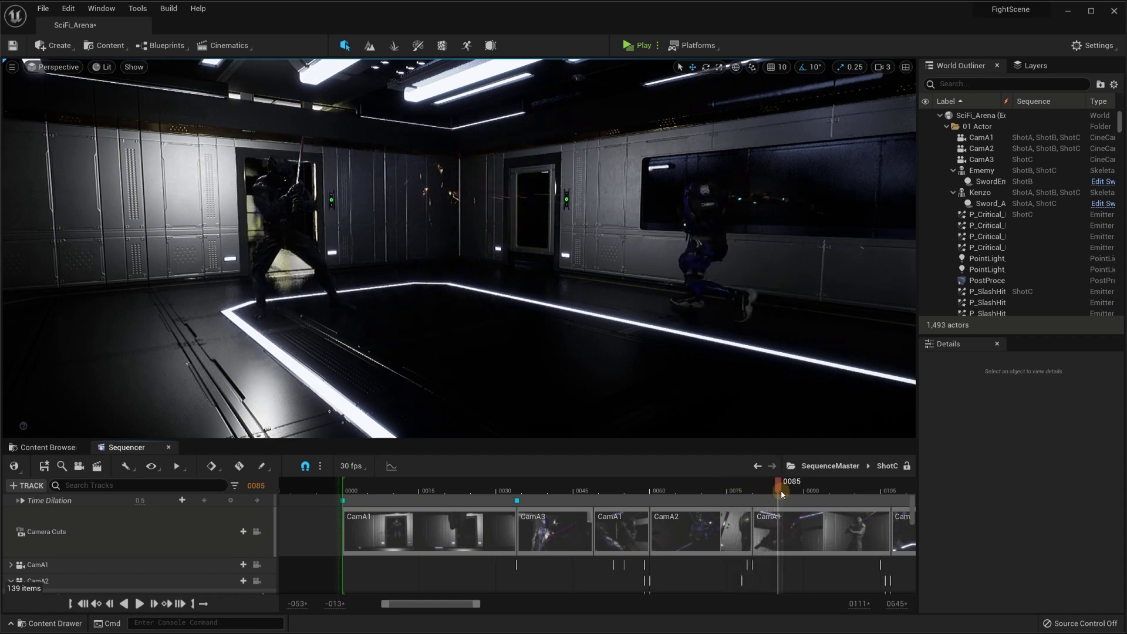
pyautogui.moveTo(698, 304); pyautogui.dragTo(698, 303, button='right')
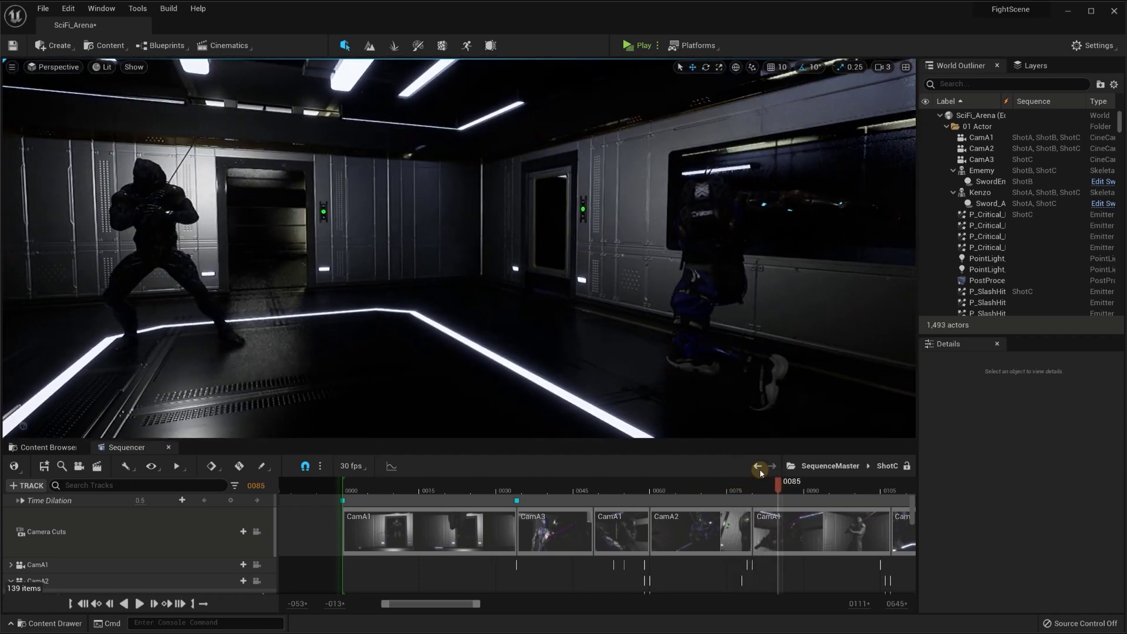
pyautogui.moveTo(789, 490); pyautogui.dragTo(795, 492)
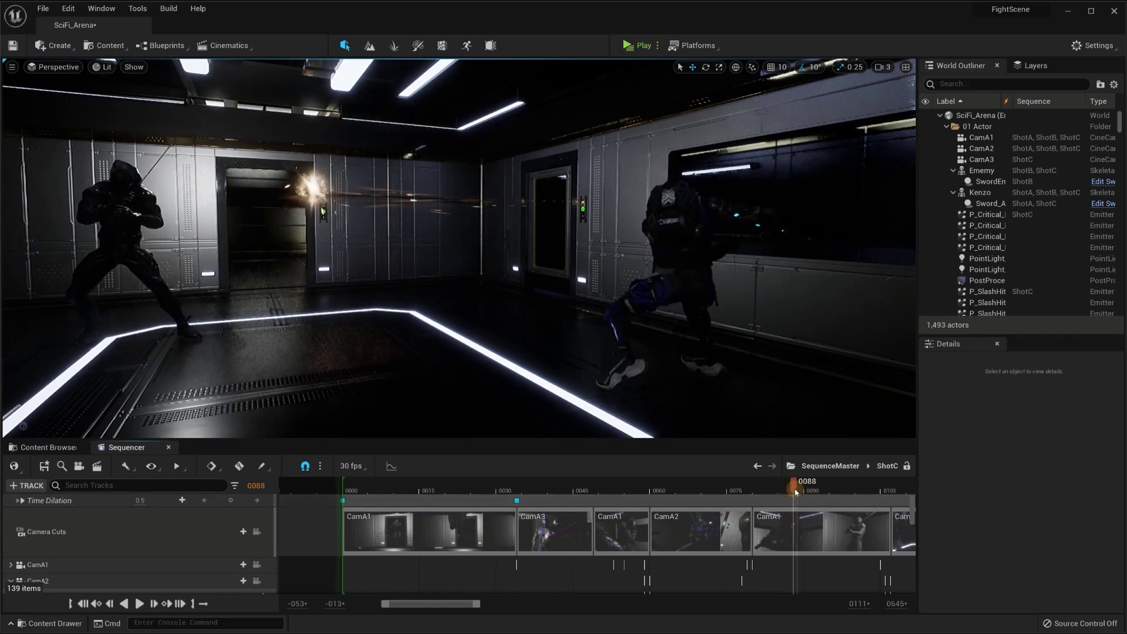
# Lock the viewport to ShotC's camera cuts, play and stop, then scrub back to frame 0122.
pyautogui.click(253, 535)
pyautogui.click(256, 534)
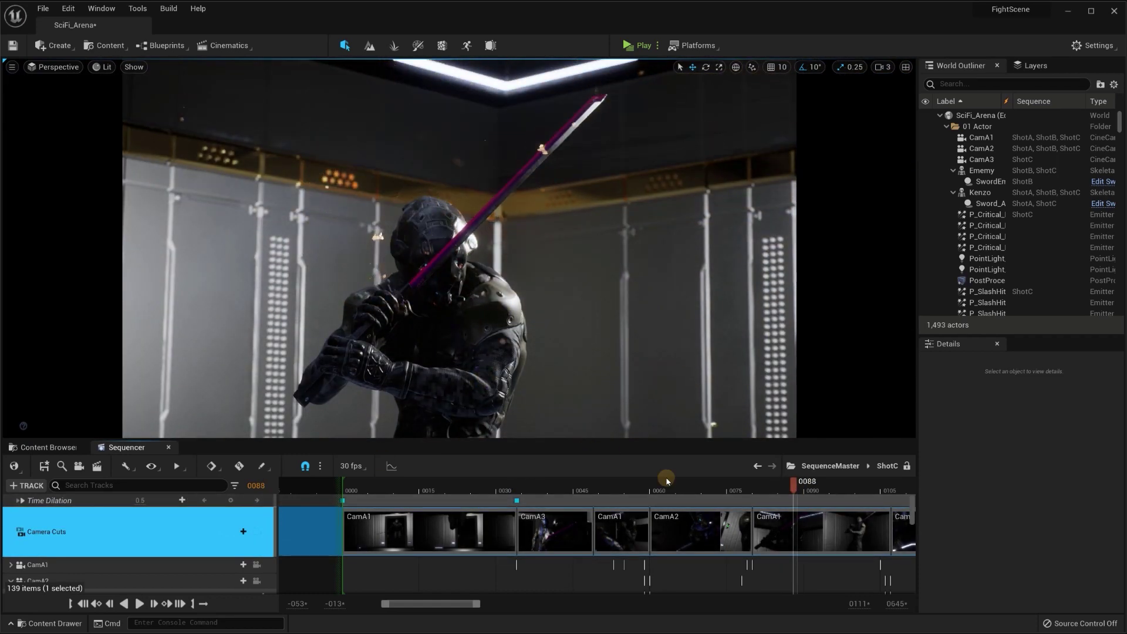
pyautogui.press('space')
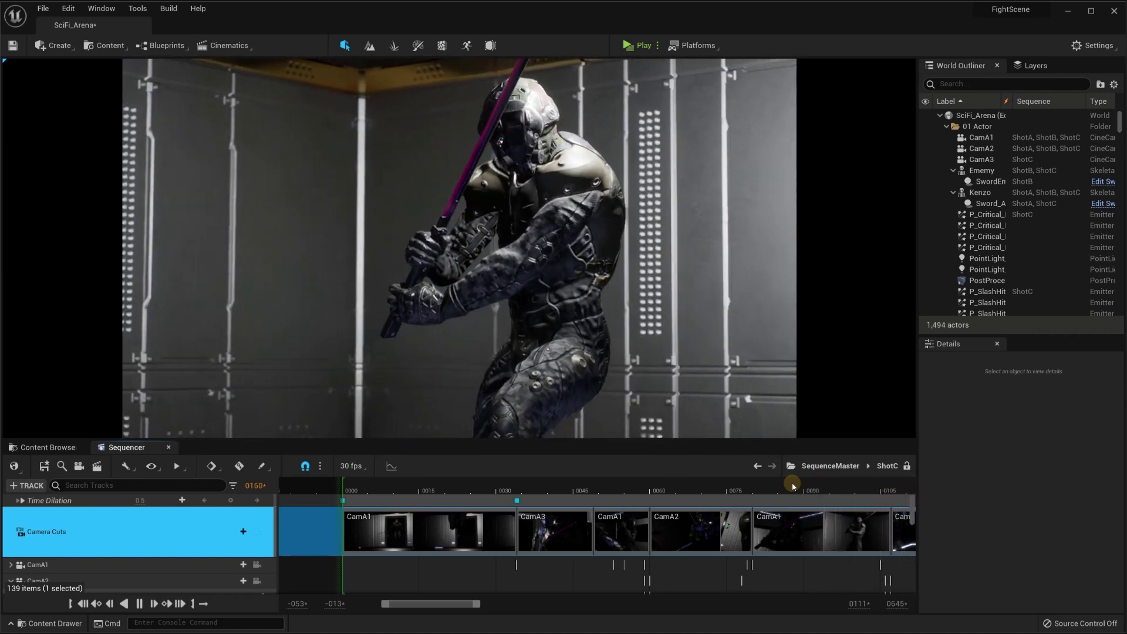
pyautogui.press('space')
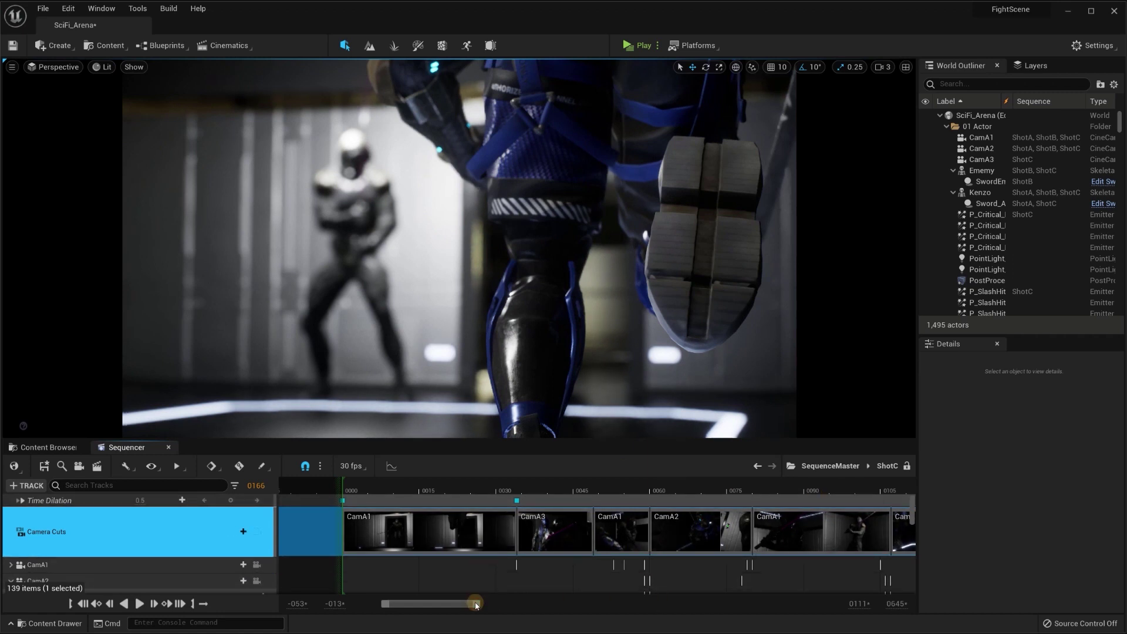
pyautogui.moveTo(452, 604); pyautogui.dragTo(541, 604)
pyautogui.click(515, 485)
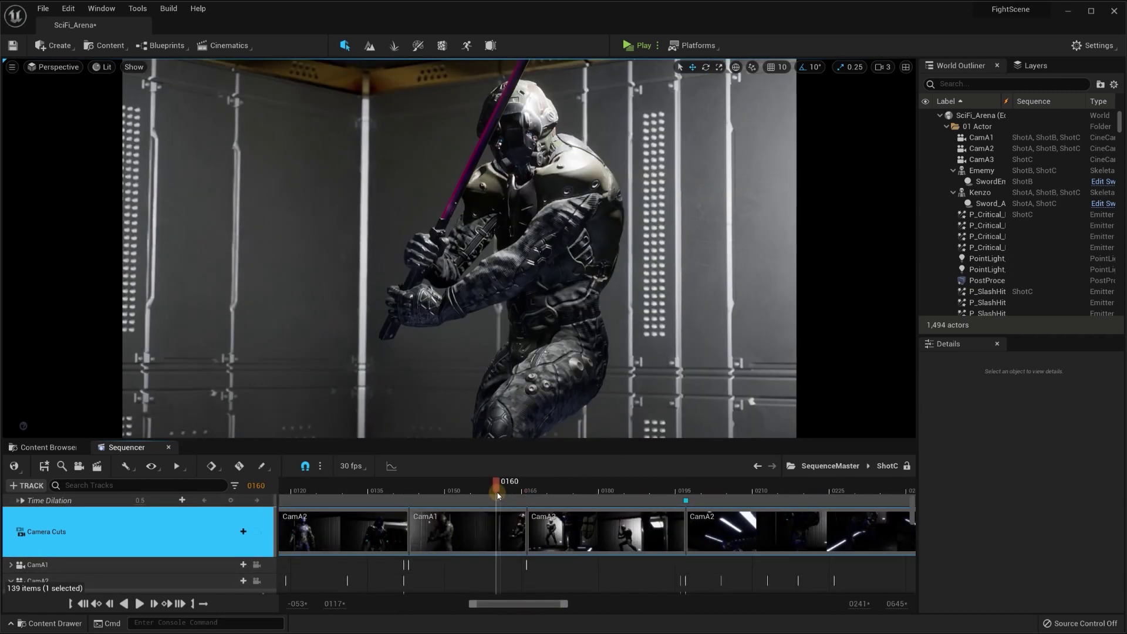
pyautogui.click(311, 496)
pyautogui.moveTo(312, 496); pyautogui.dragTo(301, 496)
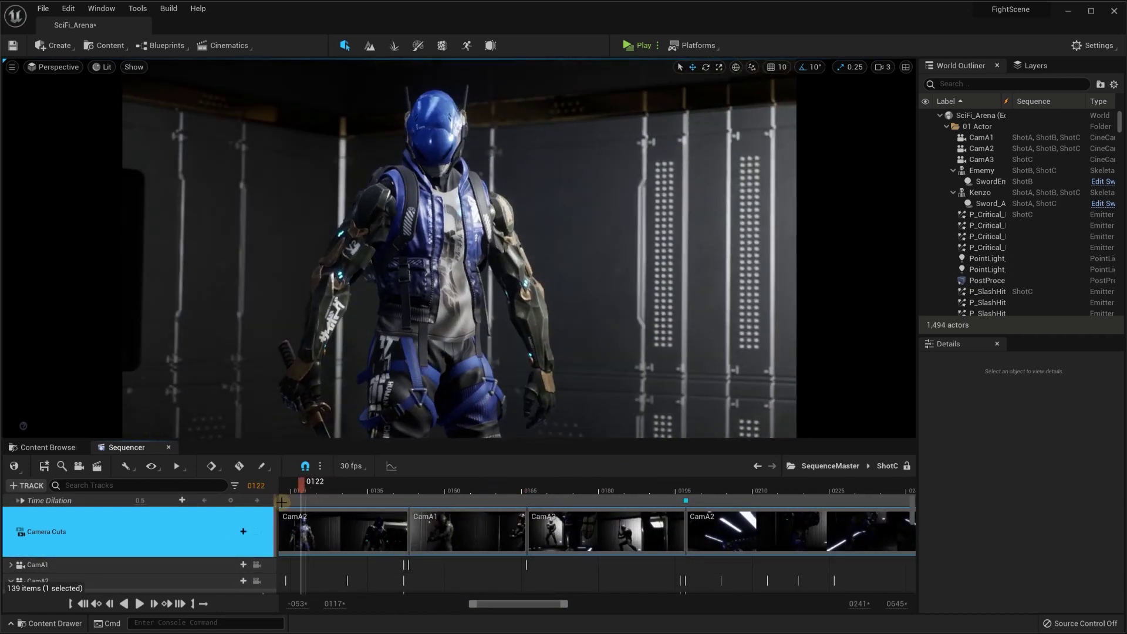
# Fly freely around the character and enemy fighter while scrubbing through frame 0151 to 0195.
pyautogui.click(258, 531)
pyautogui.moveTo(462, 388)
pyautogui.mouseDown(button='right')
pyautogui.moveTo(402, 394)
pyautogui.moveTo(442, 394)
pyautogui.mouseUp(button='right')
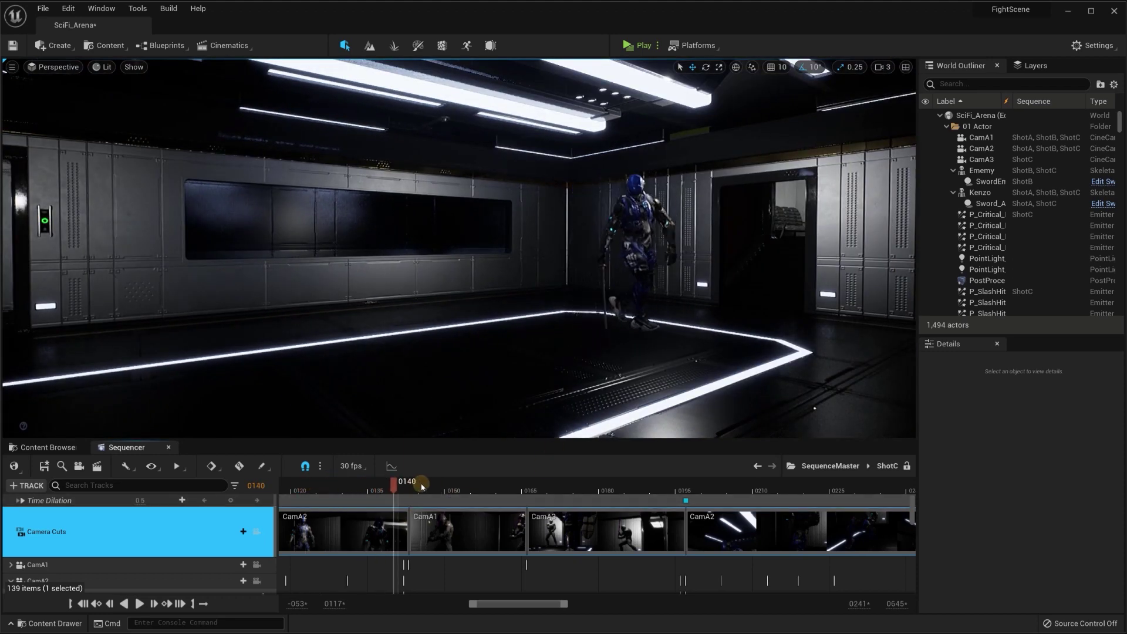
pyautogui.moveTo(368, 370); pyautogui.dragTo(390, 376, button='right')
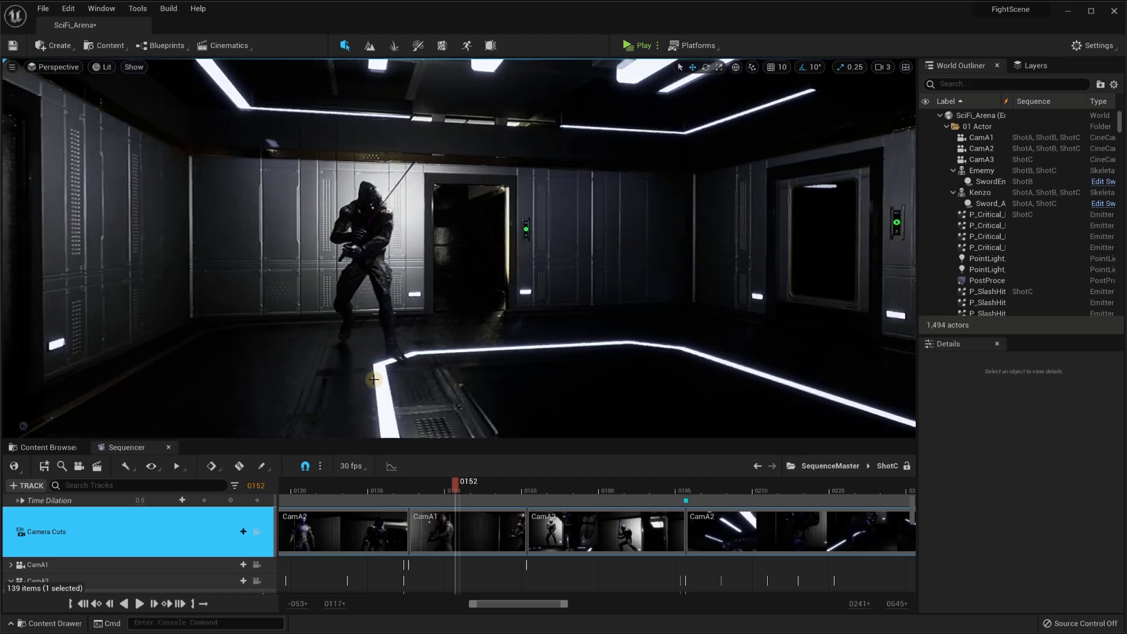
pyautogui.moveTo(455, 483); pyautogui.dragTo(548, 497)
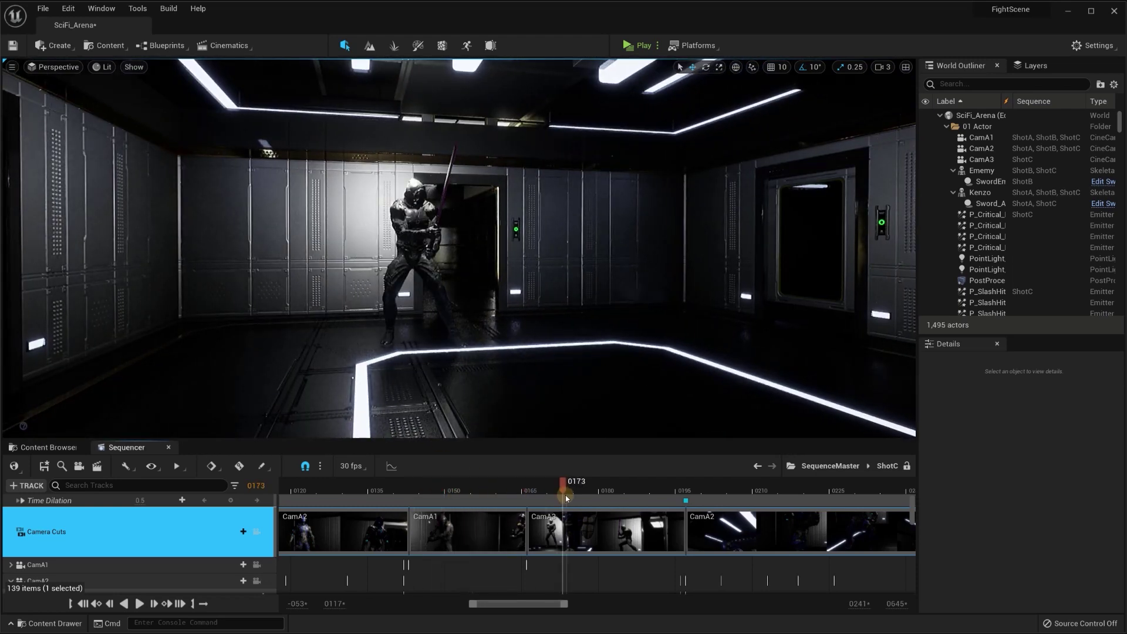
pyautogui.moveTo(599, 395)
pyautogui.mouseDown(button='right')
pyautogui.moveTo(834, 391)
pyautogui.moveTo(608, 452)
pyautogui.mouseUp(button='right')
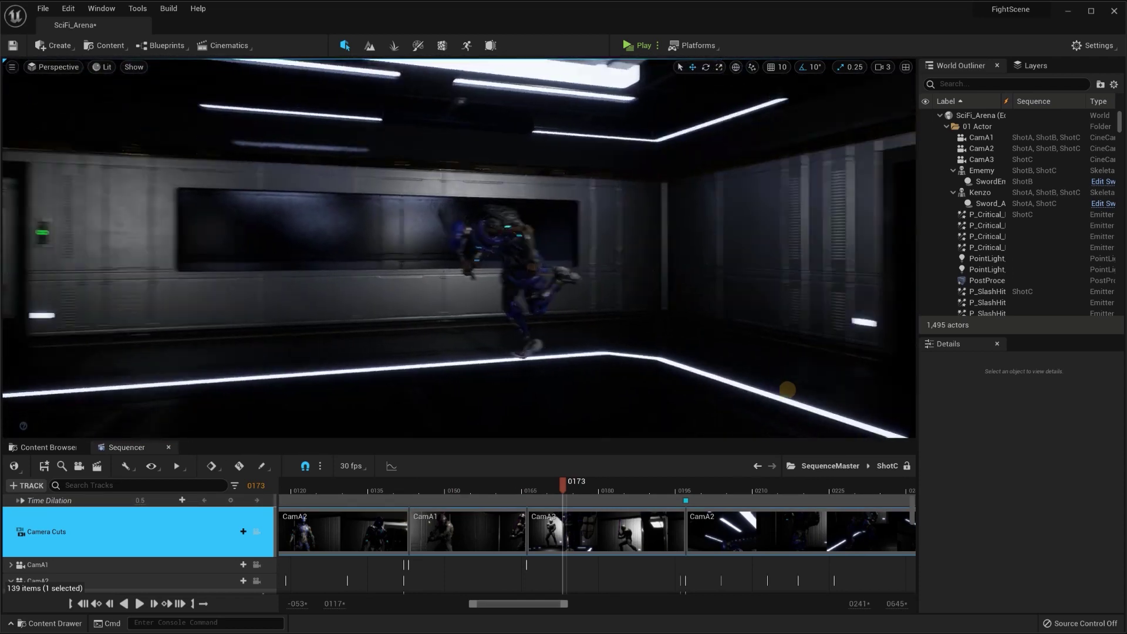
pyautogui.moveTo(564, 496); pyautogui.dragTo(578, 491)
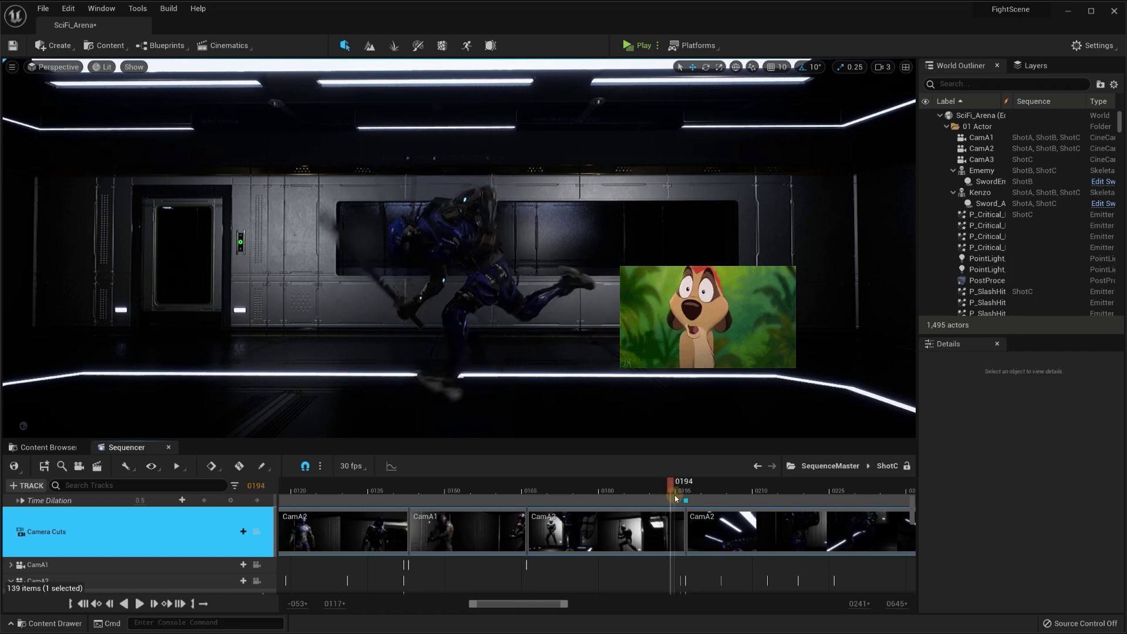
pyautogui.moveTo(642, 490); pyautogui.dragTo(675, 491)
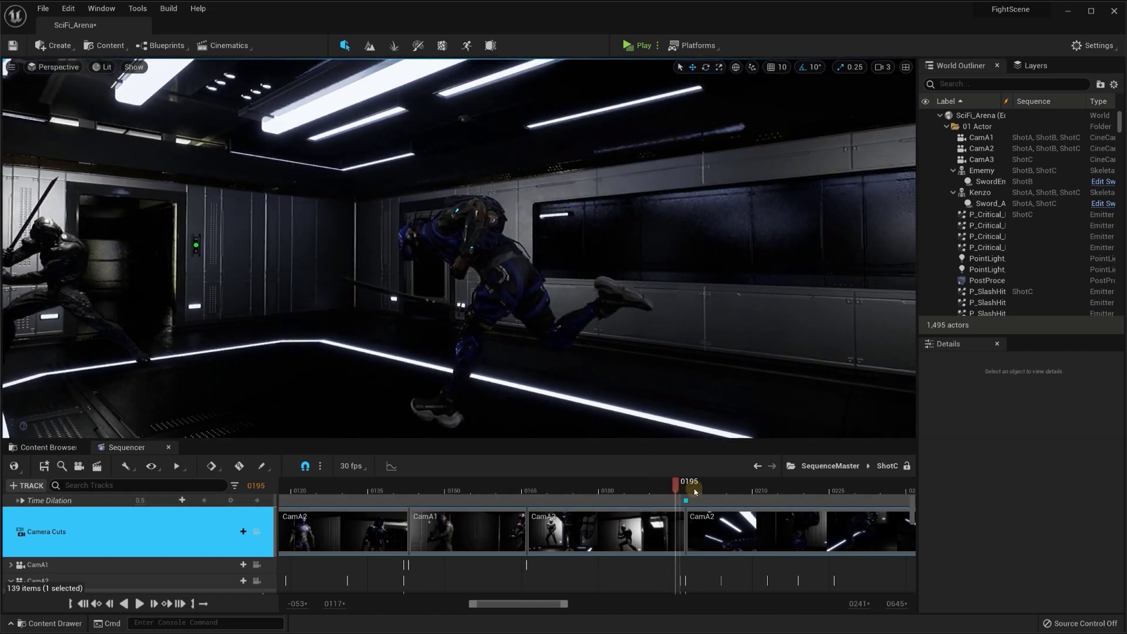
pyautogui.moveTo(600, 432); pyautogui.dragTo(522, 433, button='right')
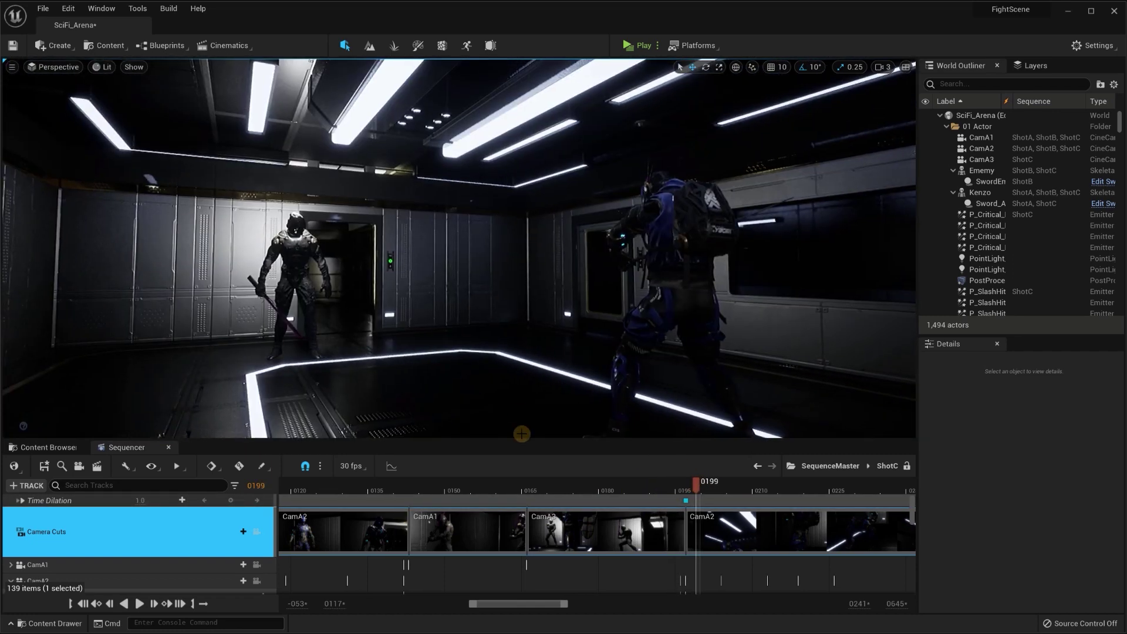
# Relock the camera cuts, play ShotC from frame 0199, then return the playhead to 0200.
pyautogui.click(258, 530)
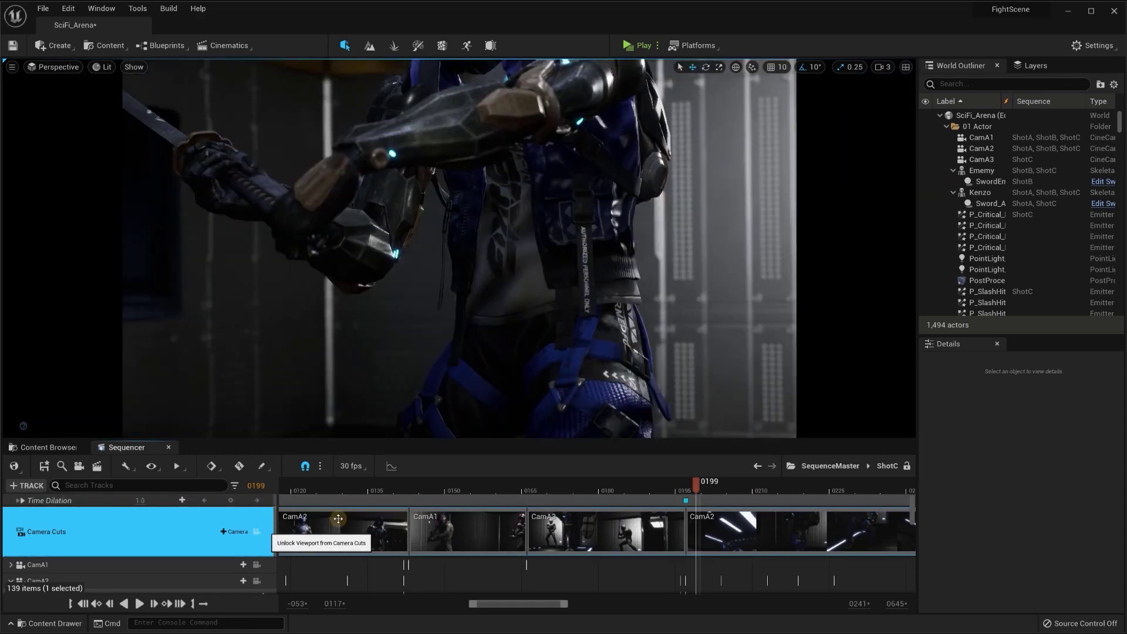
pyautogui.press('space')
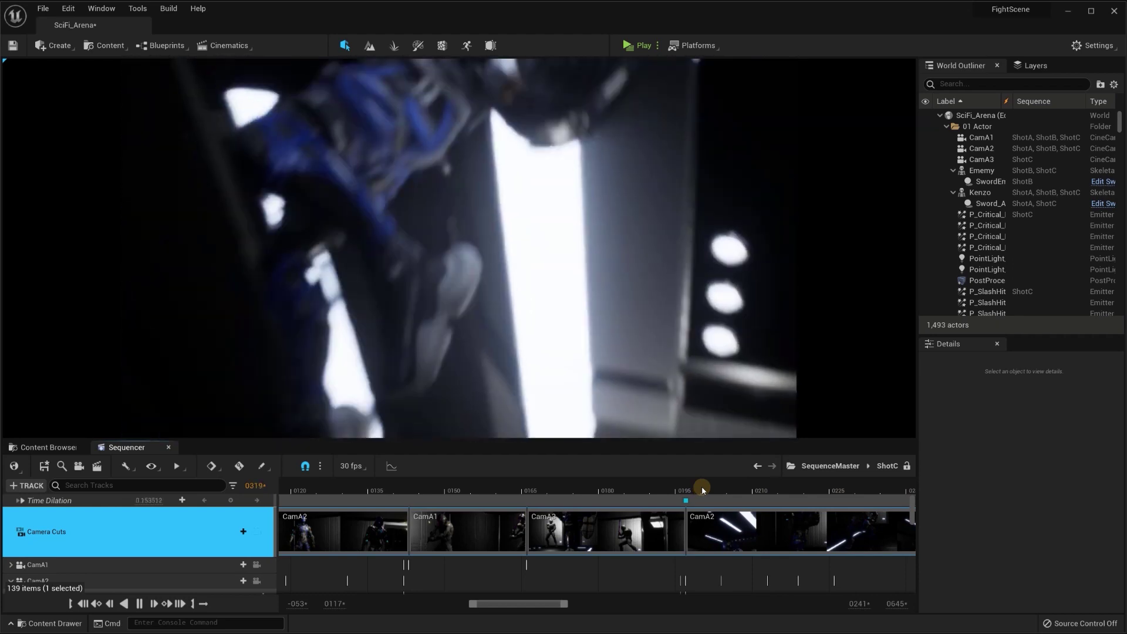
pyautogui.press('space')
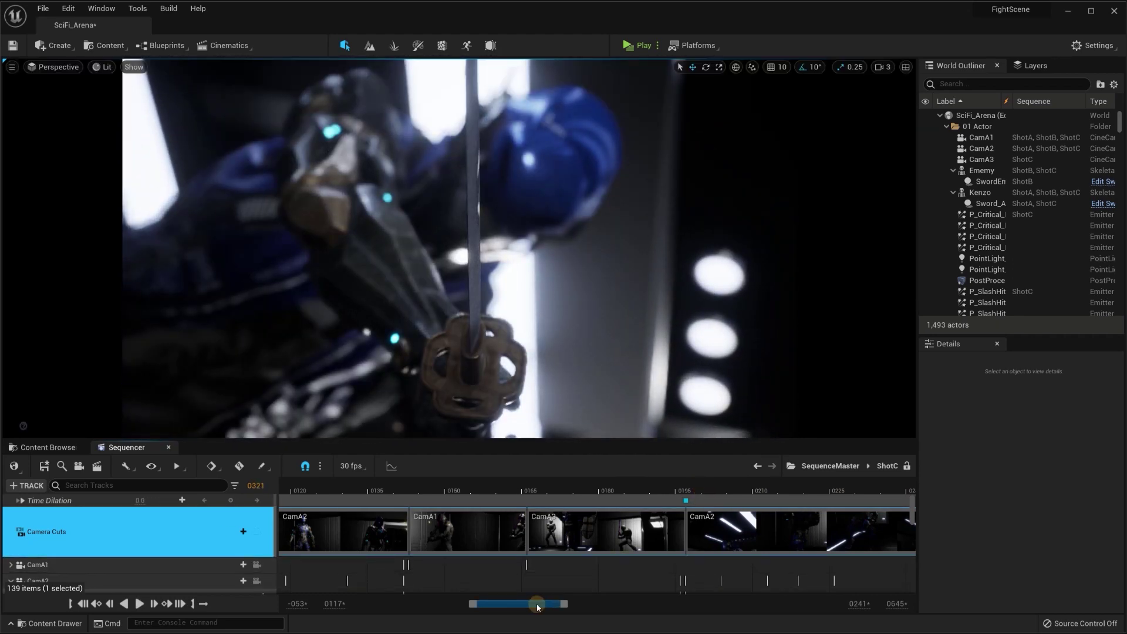
pyautogui.moveTo(528, 603); pyautogui.dragTo(713, 608)
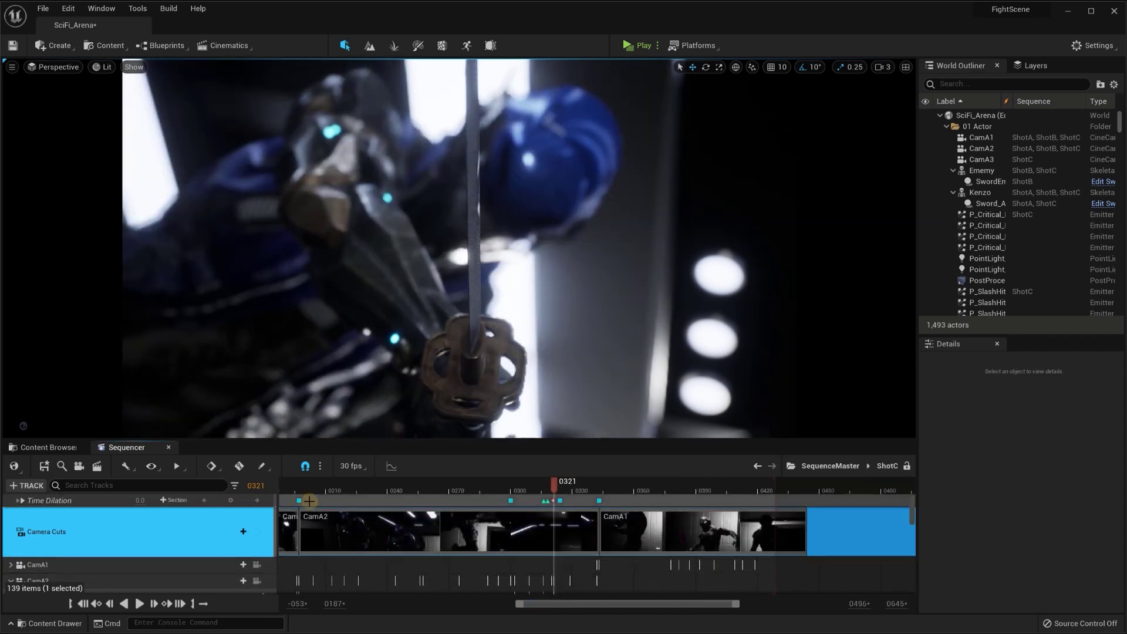
pyautogui.click(306, 493)
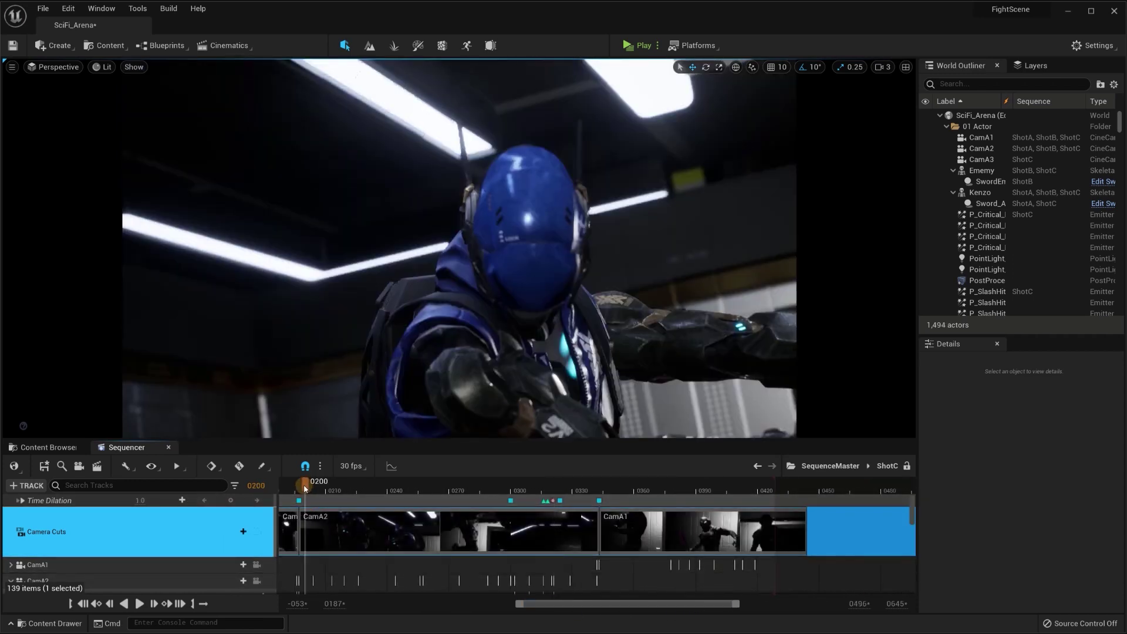
# In a free view, play the jump in bursts to frames 0247, 0314 and 0322, orbiting between them.
pyautogui.click(257, 533)
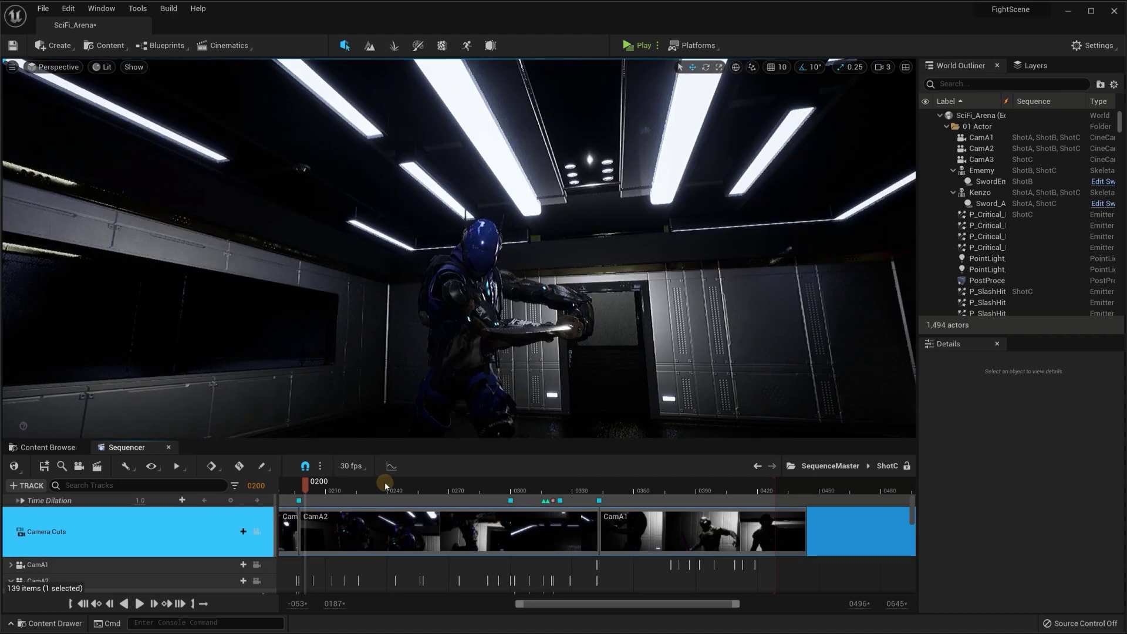
pyautogui.press('space')
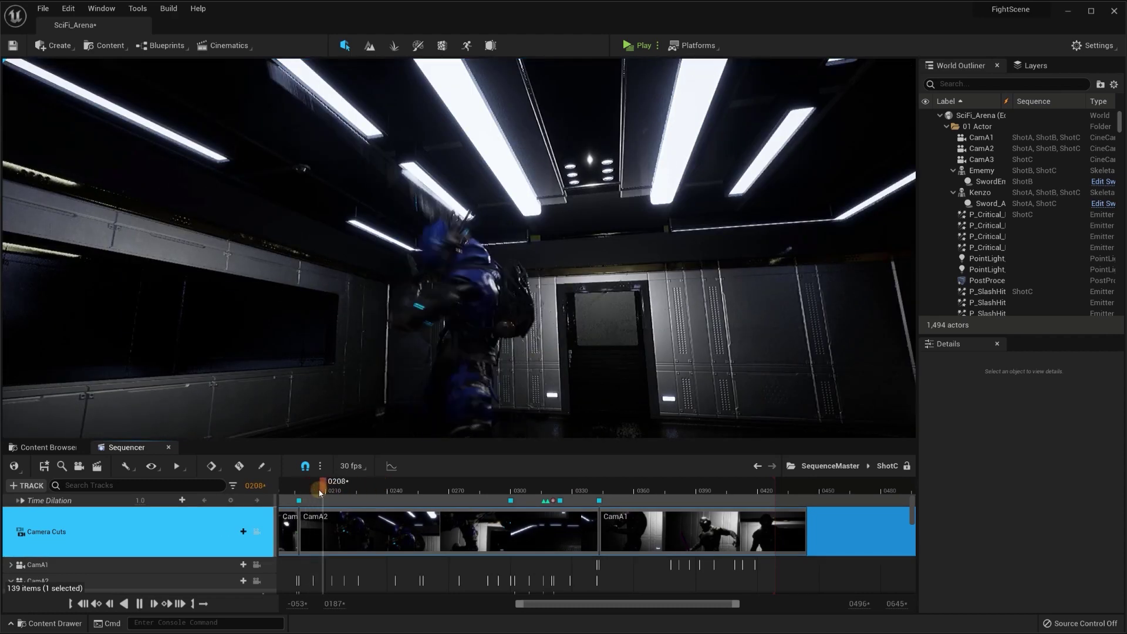
pyautogui.press('space')
pyautogui.moveTo(372, 385); pyautogui.dragTo(349, 413)
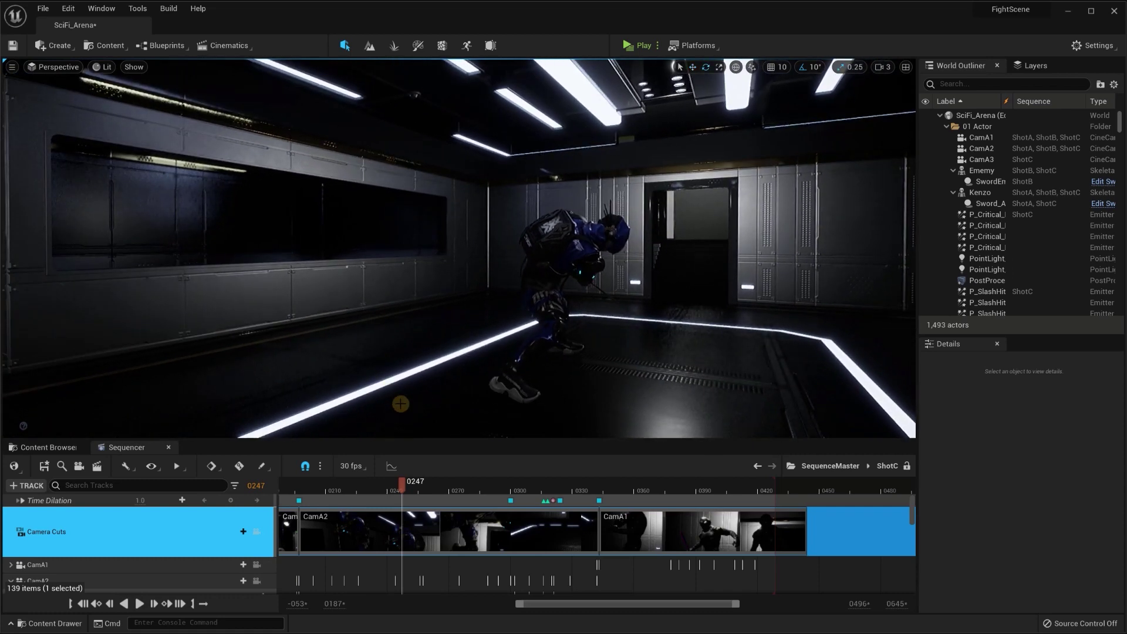
pyautogui.click(397, 485)
pyautogui.press('space')
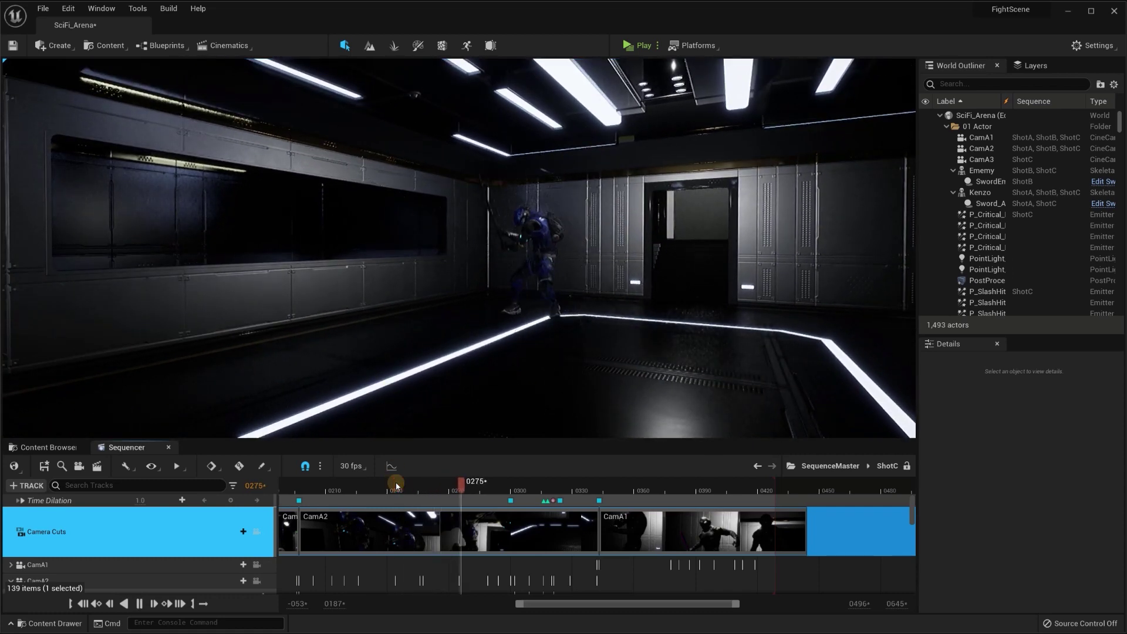
pyautogui.press('space')
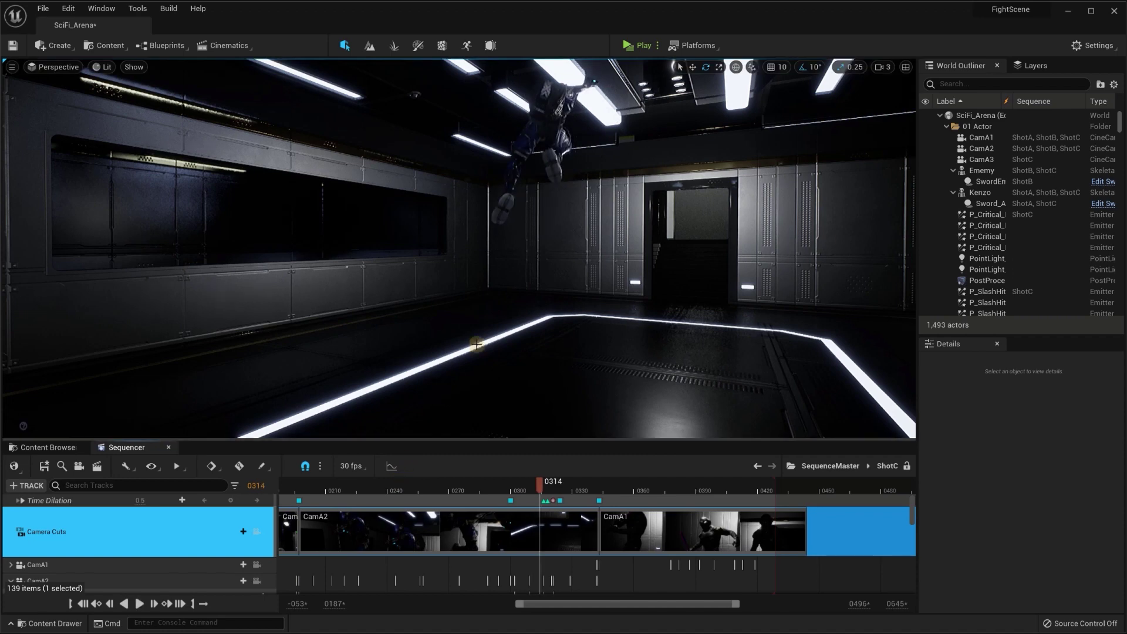
pyautogui.moveTo(544, 342); pyautogui.dragTo(489, 329)
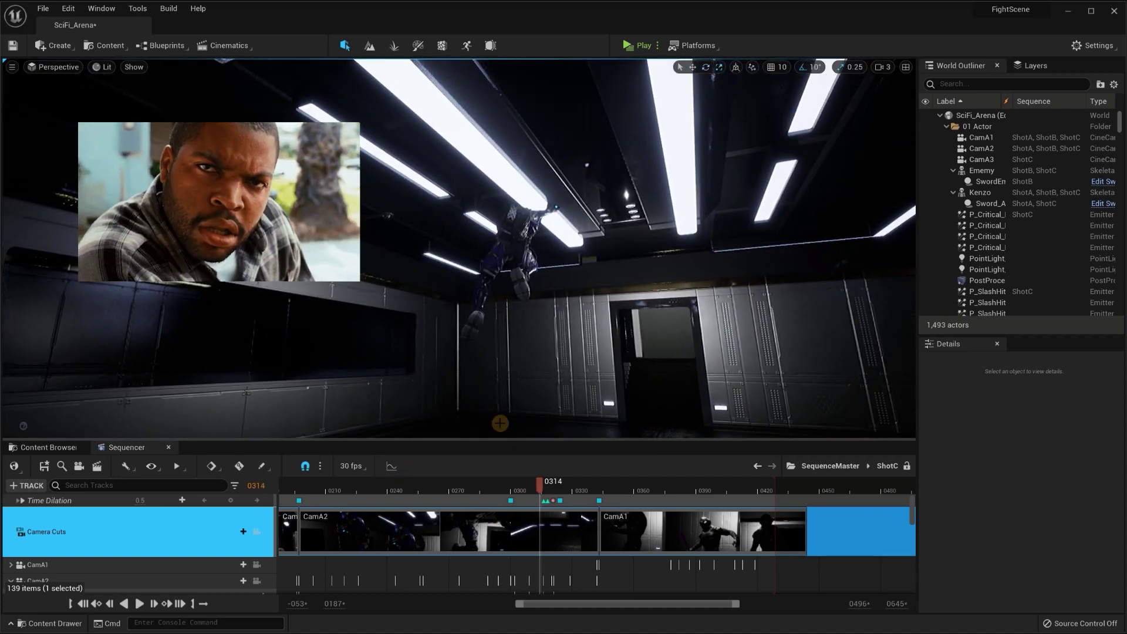
pyautogui.click(540, 486)
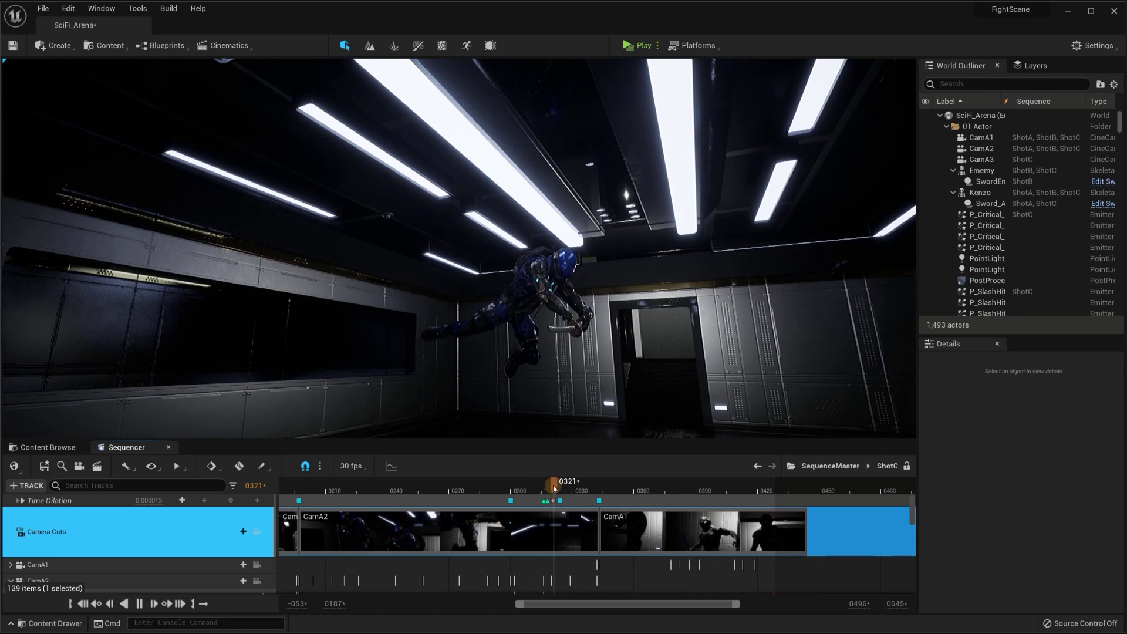
pyautogui.press('space')
pyautogui.moveTo(564, 385)
pyautogui.mouseDown(button='right')
pyautogui.moveTo(377, 409)
pyautogui.moveTo(188, 410)
pyautogui.mouseUp(button='right')
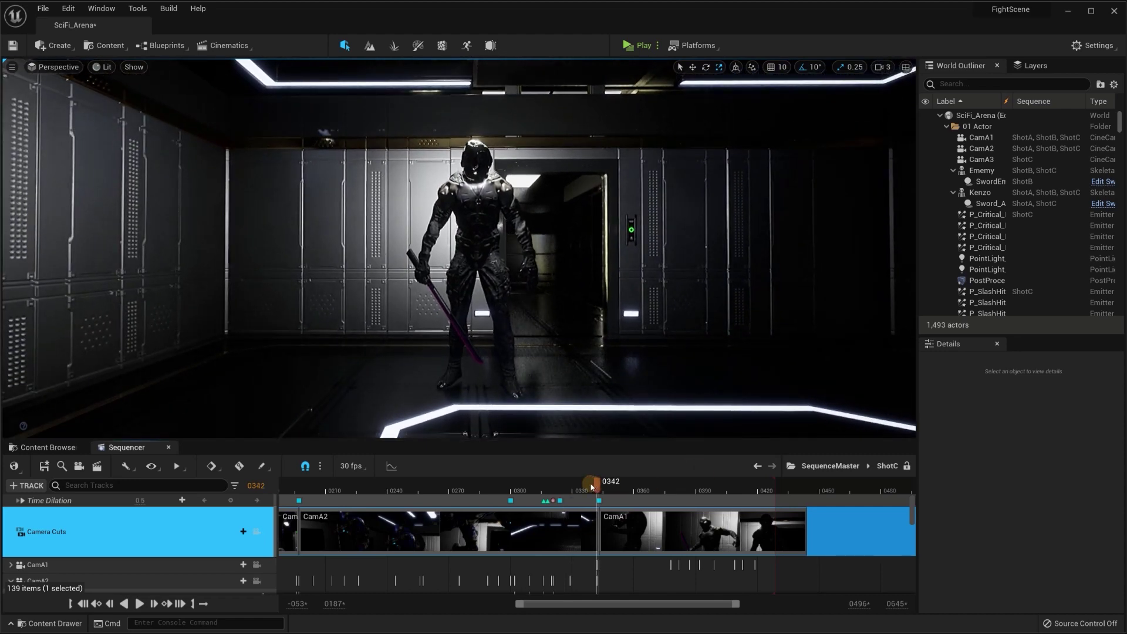
# Play ShotC through its camera cuts from frame 0343 to 0355, then pull the free view back over the room.
pyautogui.moveTo(601, 480); pyautogui.dragTo(599, 481)
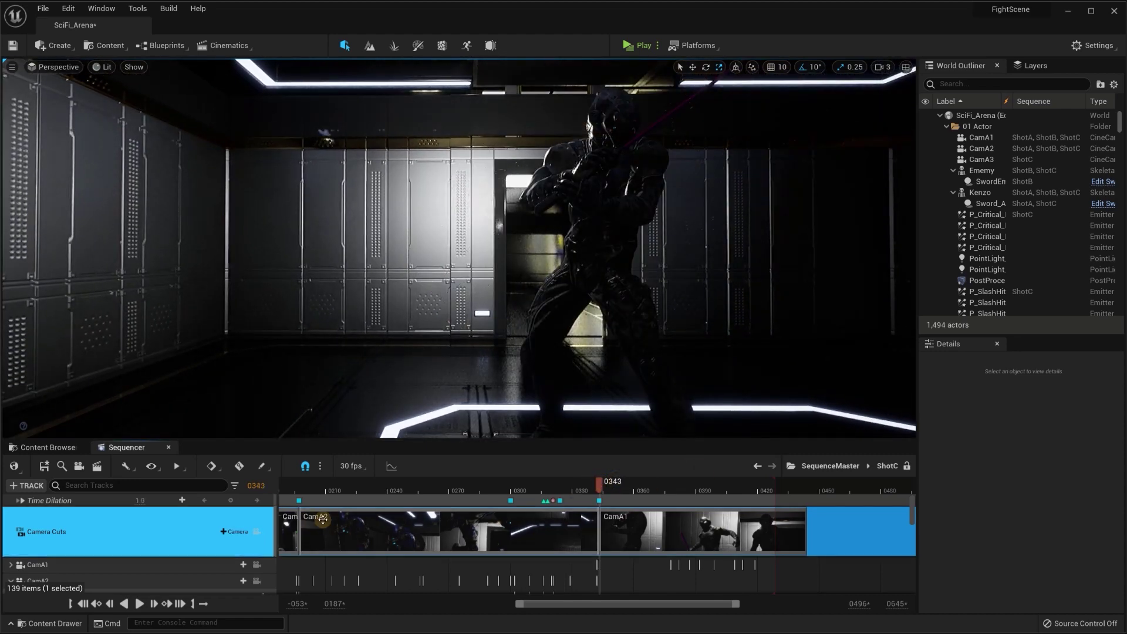
pyautogui.click(259, 532)
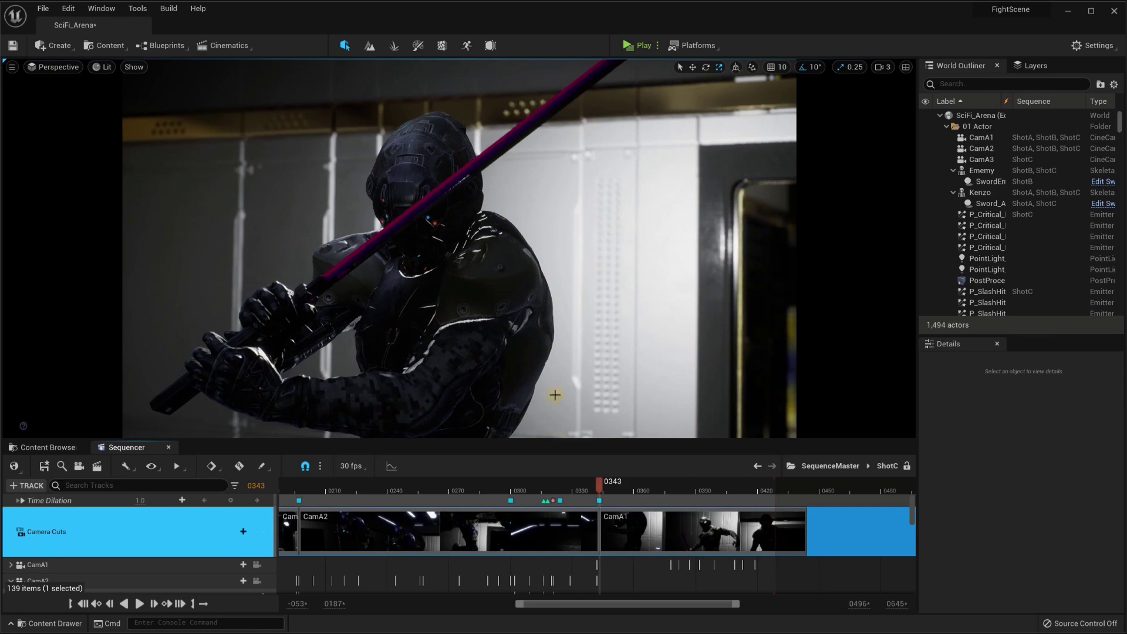
pyautogui.press('space')
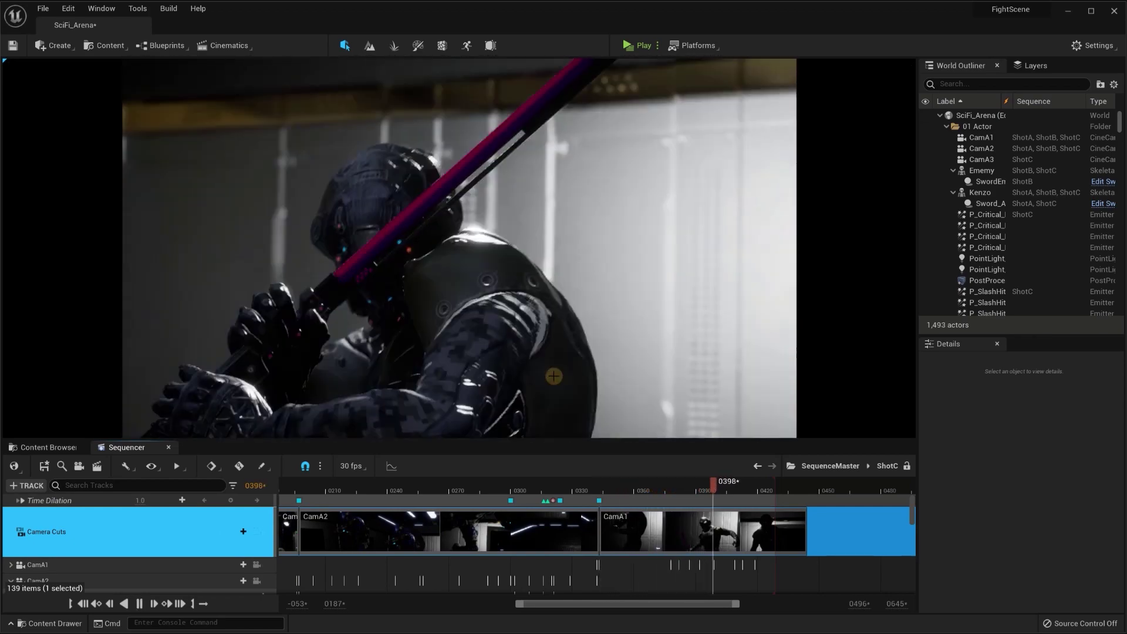
pyautogui.click(624, 483)
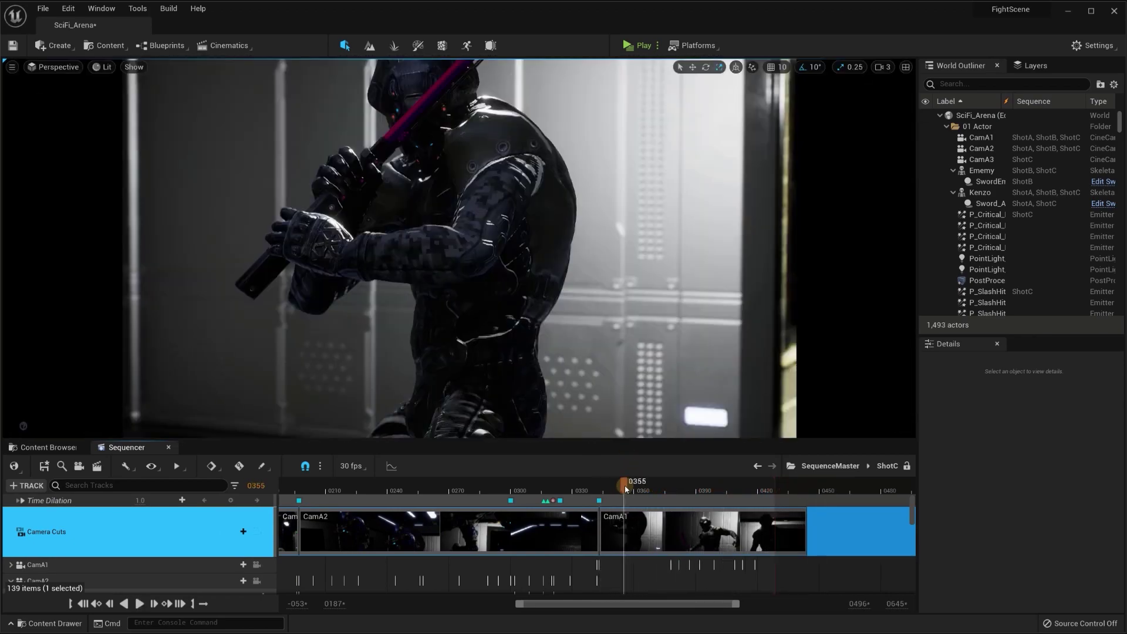
pyautogui.click(258, 533)
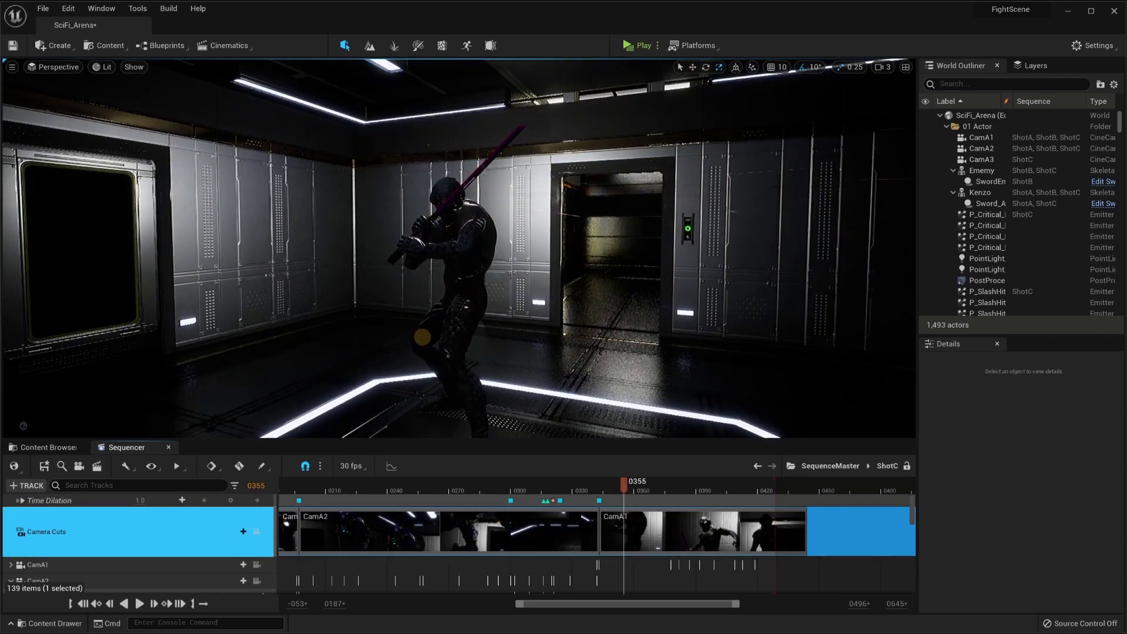
pyautogui.moveTo(432, 364)
pyautogui.mouseDown()
pyautogui.moveTo(433, 341)
pyautogui.moveTo(476, 339)
pyautogui.mouseUp()
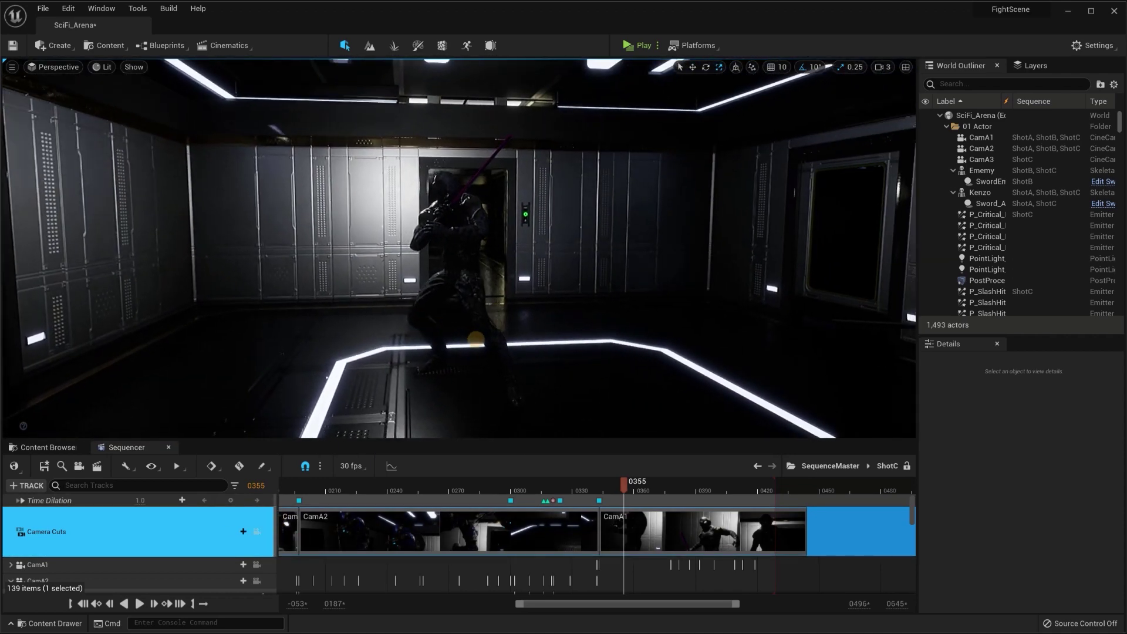
# Dismiss the SM_Floor_137 context menu, play the fight from about 0336 to 0420, and orbit the room.
pyautogui.rightClick(569, 405)
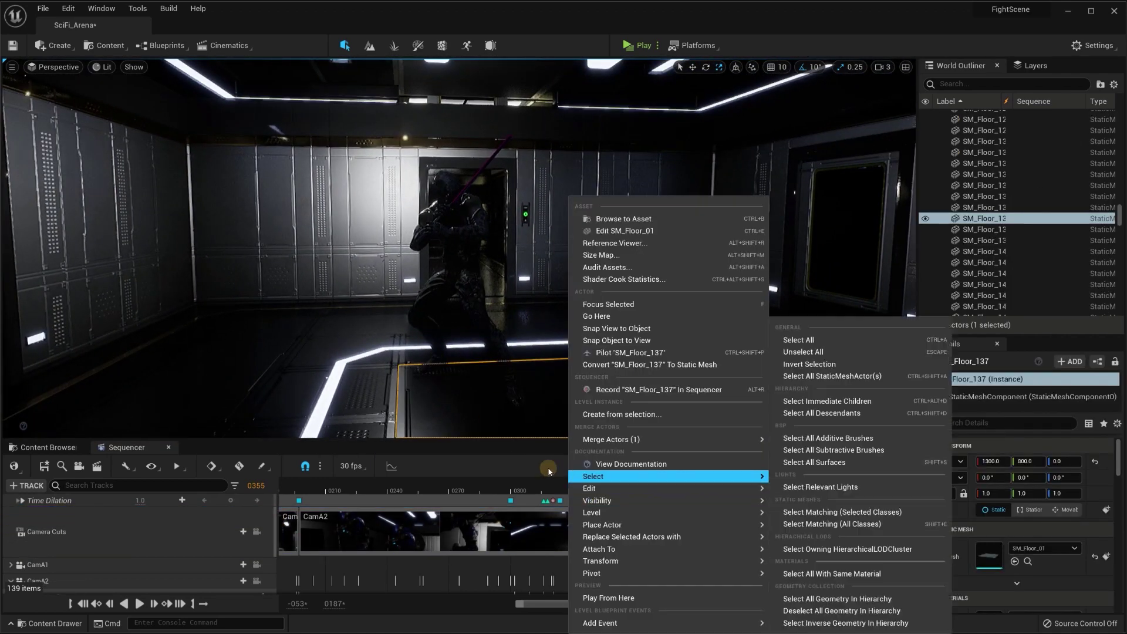
pyautogui.press('Escape')
pyautogui.click(598, 481)
pyautogui.press('space')
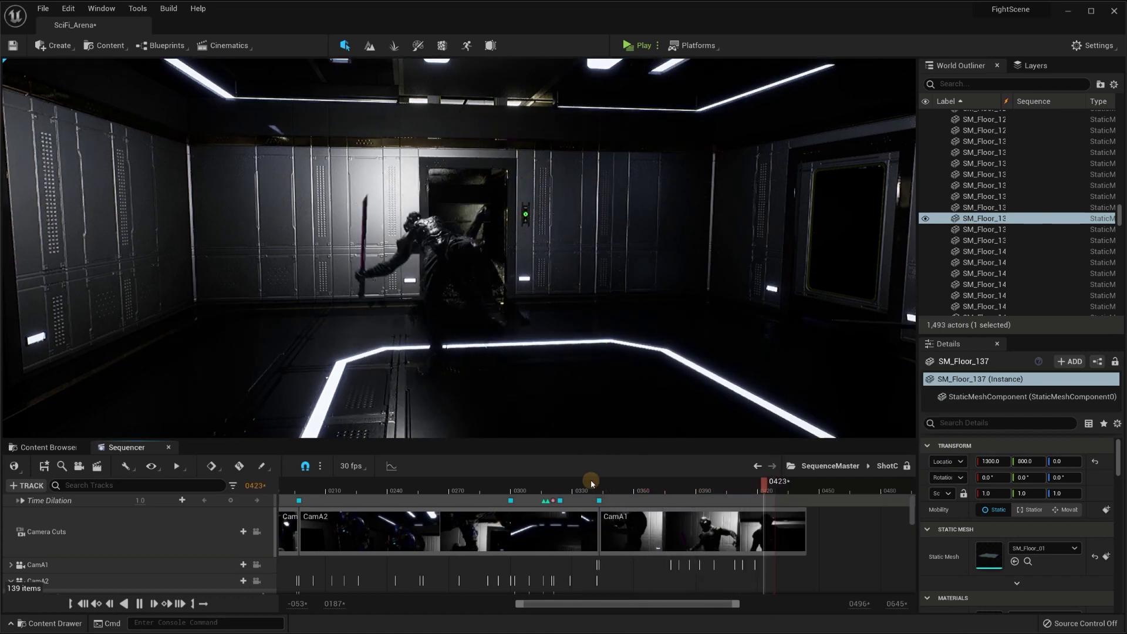
pyautogui.click(757, 489)
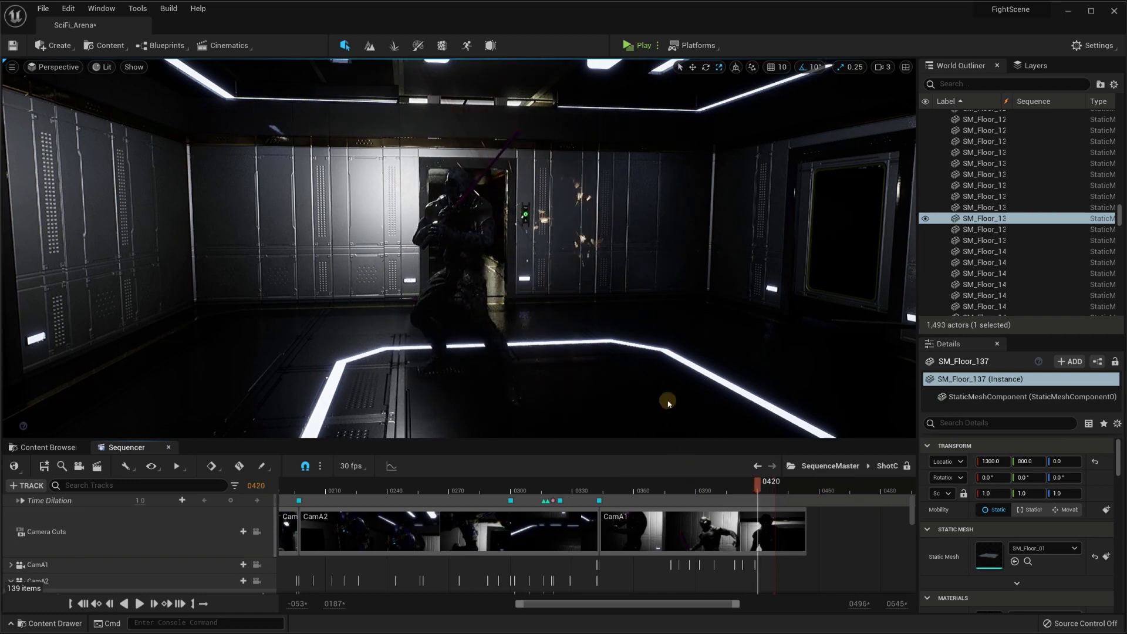
pyautogui.moveTo(638, 332); pyautogui.dragTo(693, 335)
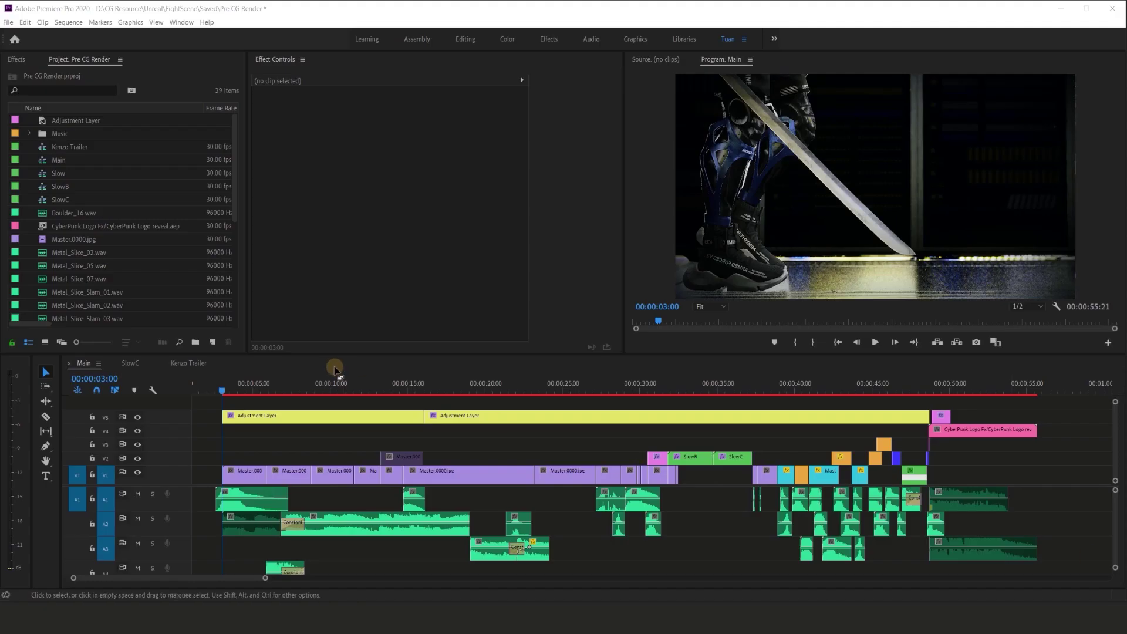
# Play back the edited Main sequence, pausing briefly at 00:00:06:26 before resuming.
pyautogui.click(223, 392)
pyautogui.press('space')
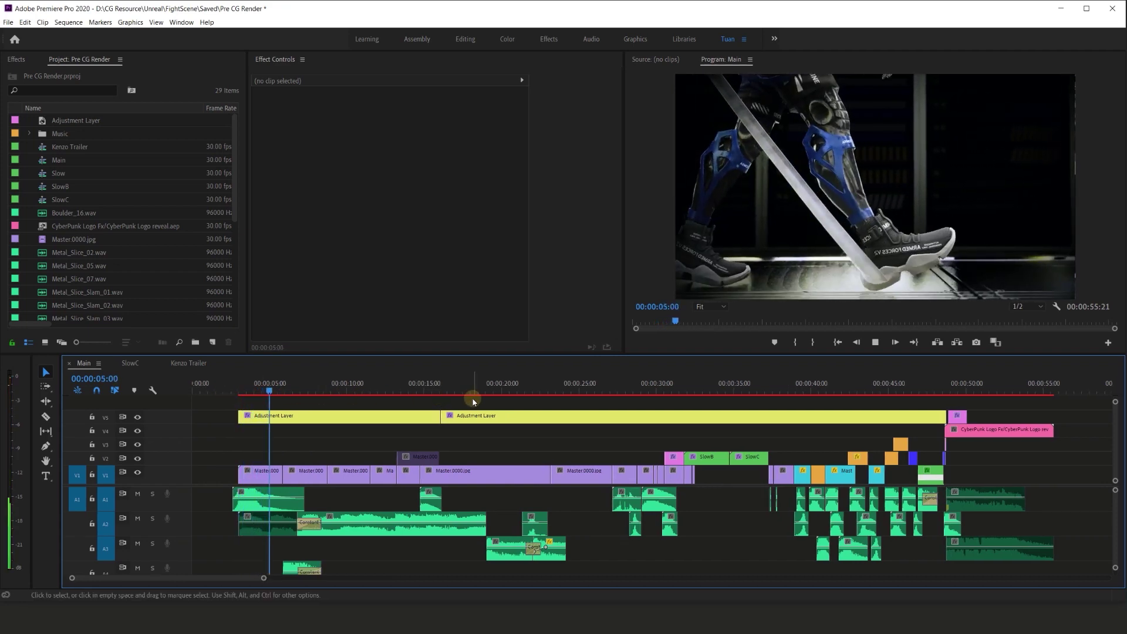
pyautogui.press('space')
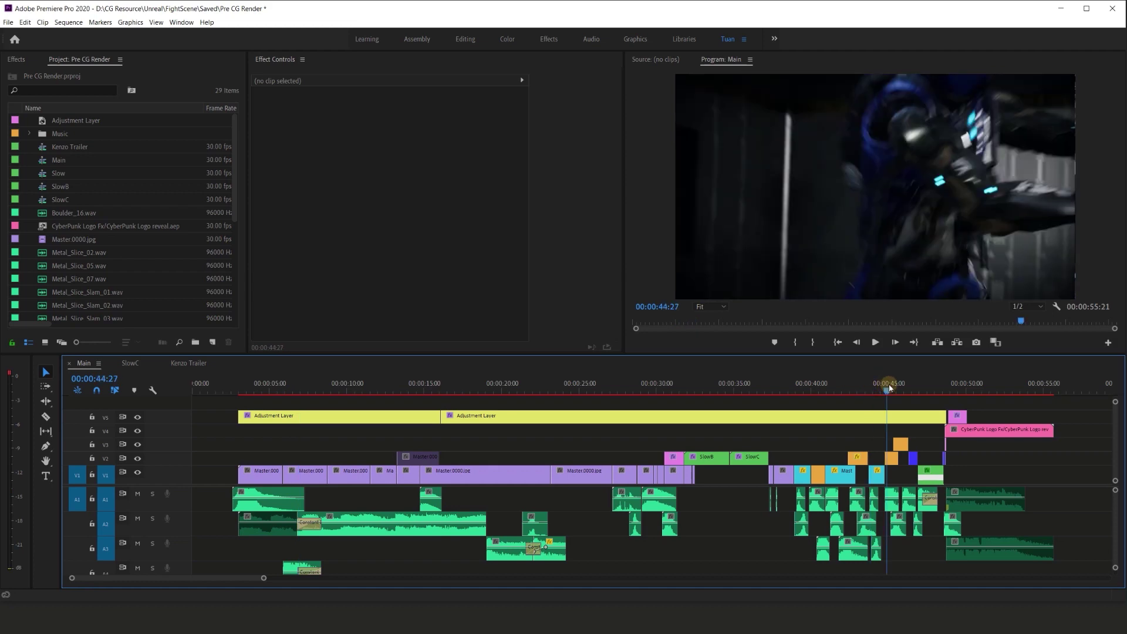
pyautogui.press('space')
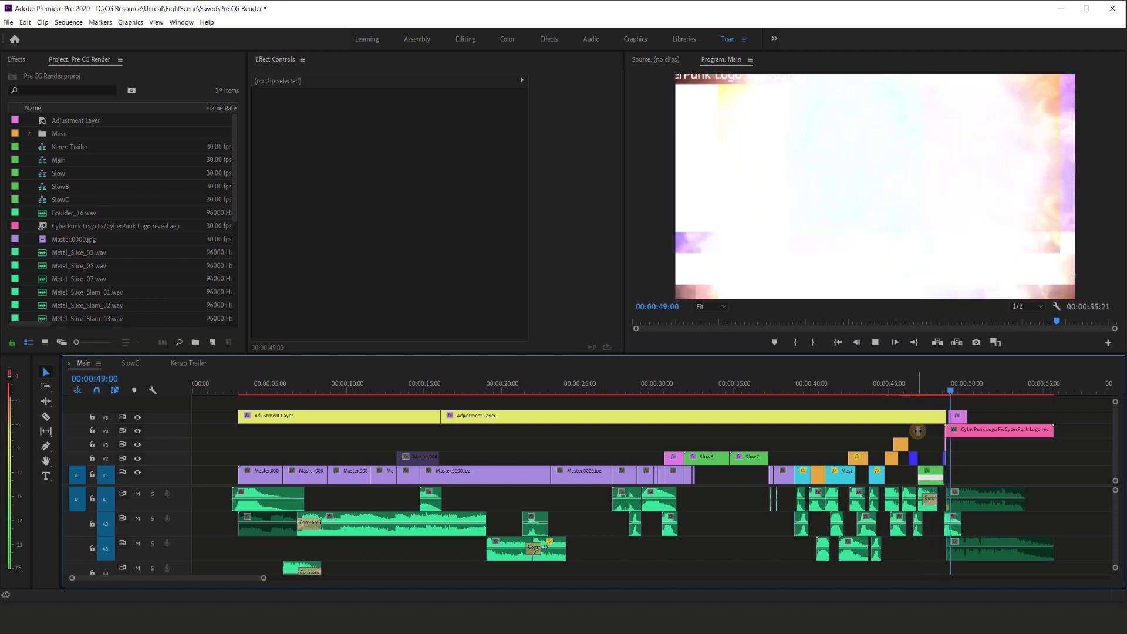
# Zoom in on the ending, select the CyberPunk Logo clip and park the playhead at 00:00:48:24.
pyautogui.press('=')
pyautogui.press('=')
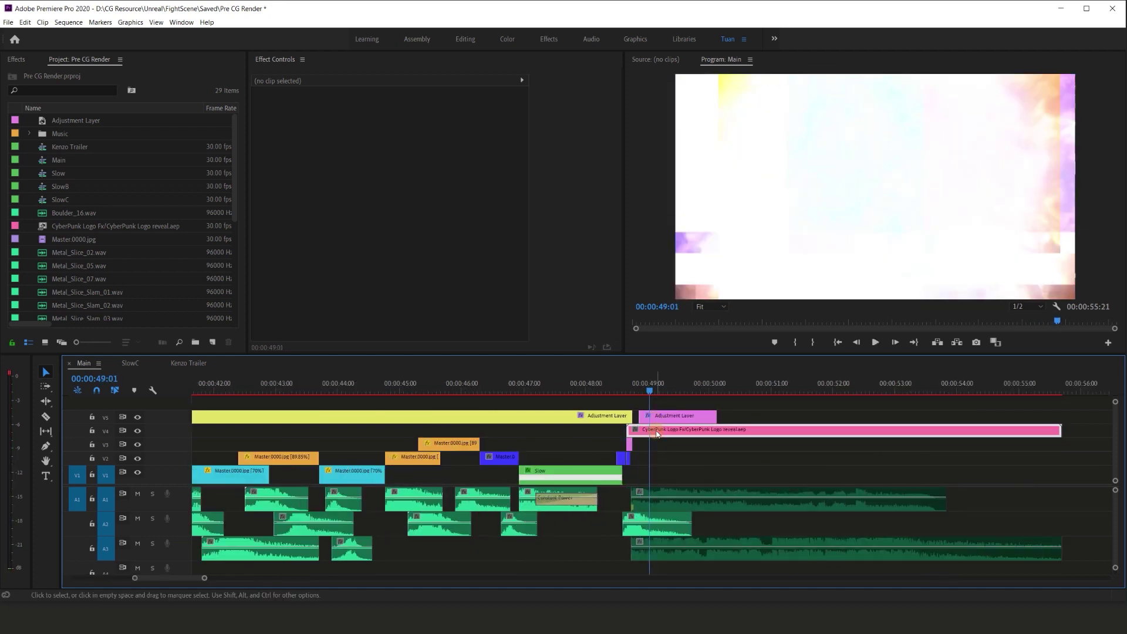
pyautogui.click(657, 433)
pyautogui.moveTo(644, 388); pyautogui.dragTo(636, 389)
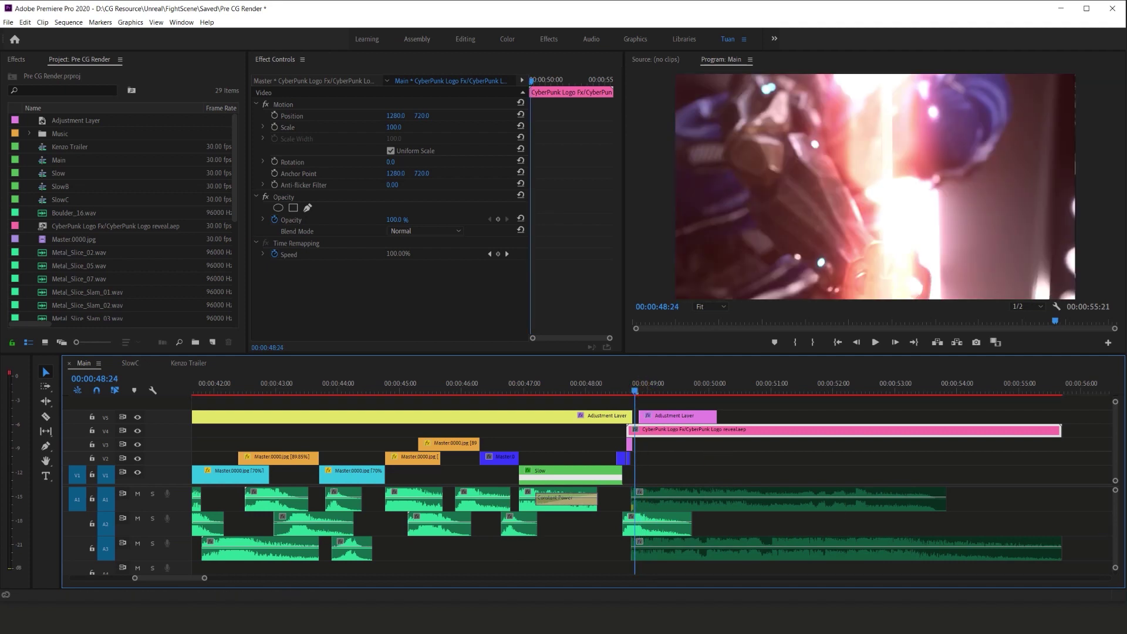
# Use Edit Original on the CyberPunk Logo clip to open its source project in After Effects.
pyautogui.rightClick(664, 434)
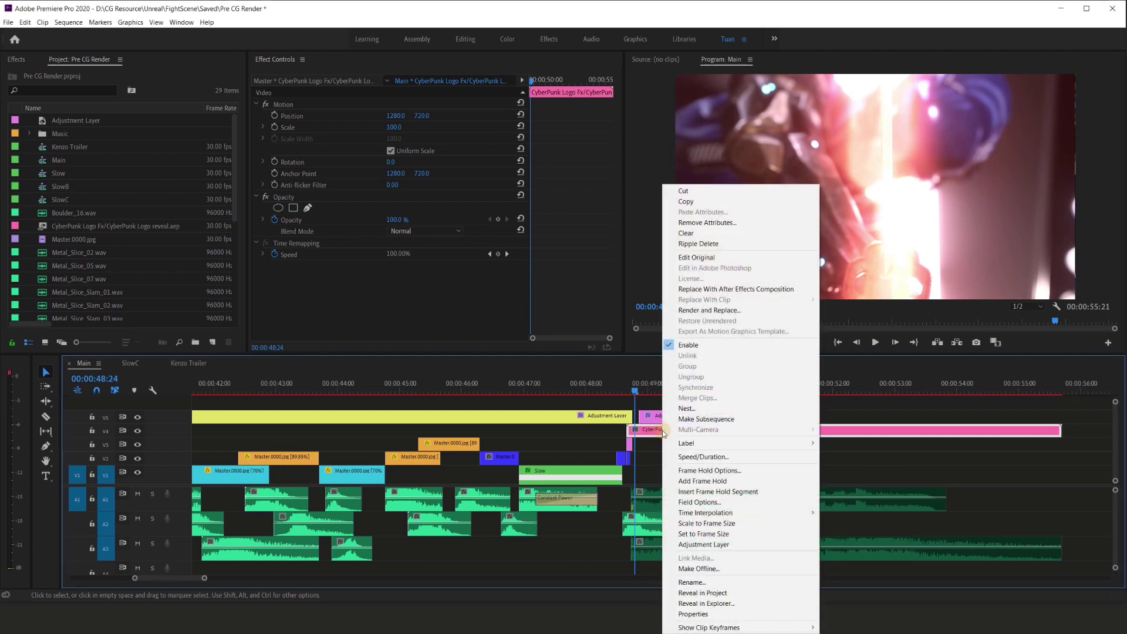
pyautogui.click(722, 258)
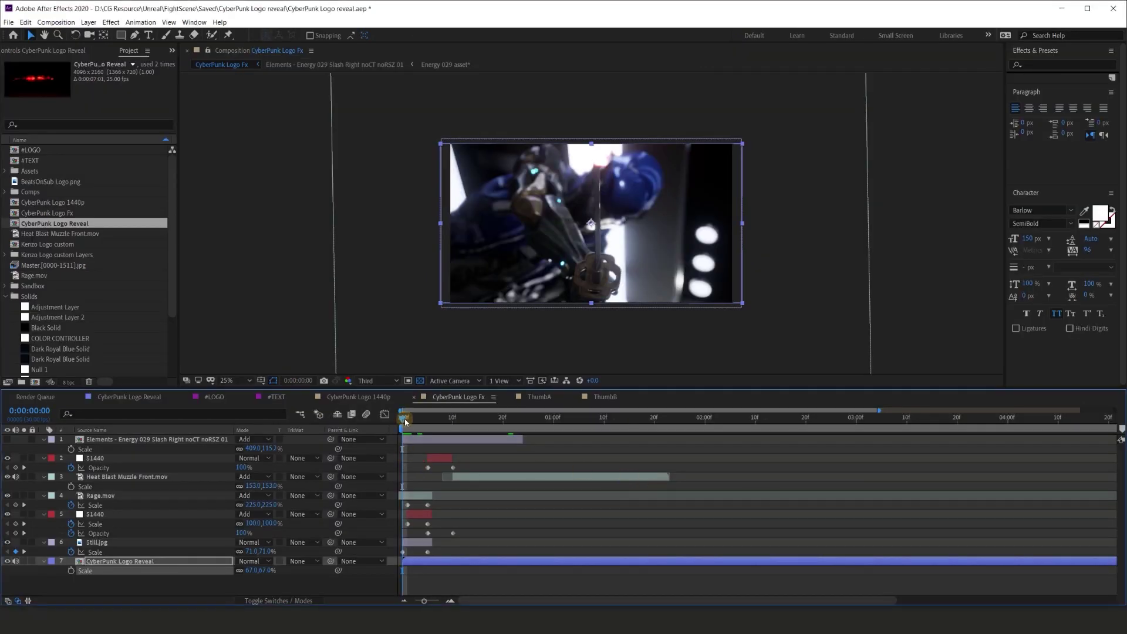
# Preview the CyberPunk Logo Fx comp, scrub to 1:26, 5:21 and 4:02, then return near 0:00:00:03.
pyautogui.press('space')
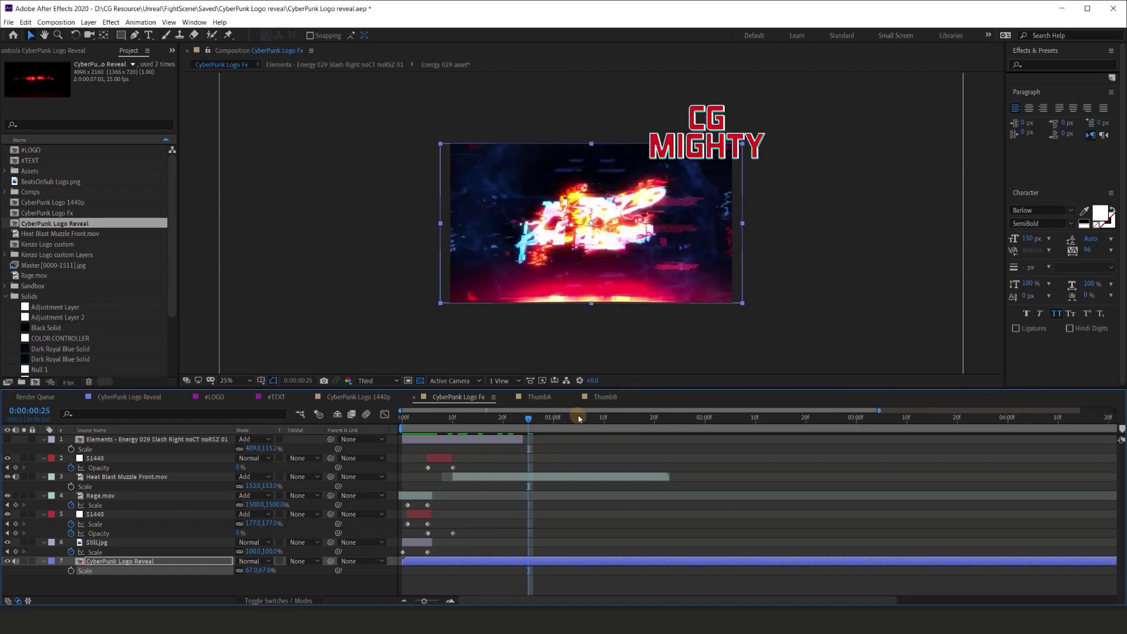
pyautogui.moveTo(581, 419); pyautogui.dragTo(685, 419)
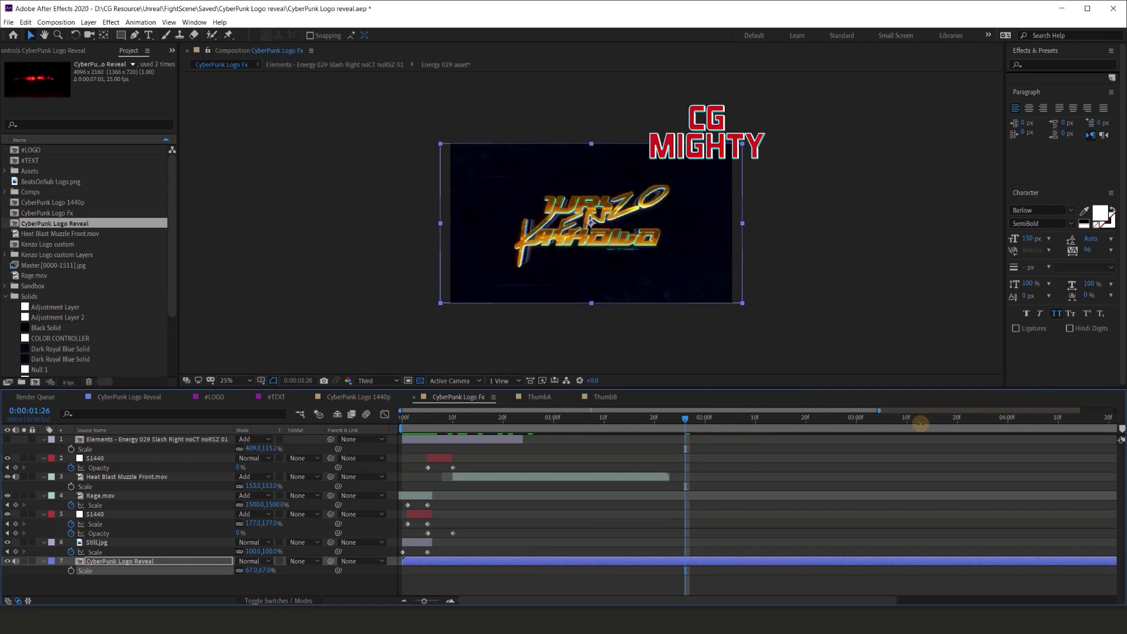
pyautogui.moveTo(857, 601); pyautogui.dragTo(1075, 600)
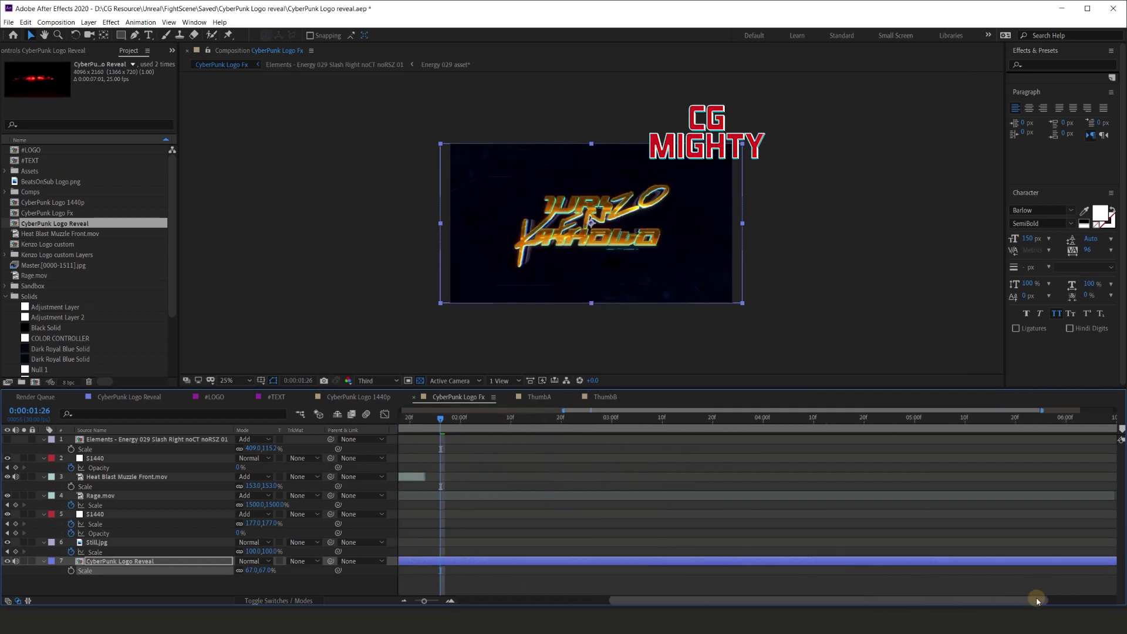
pyautogui.click(911, 419)
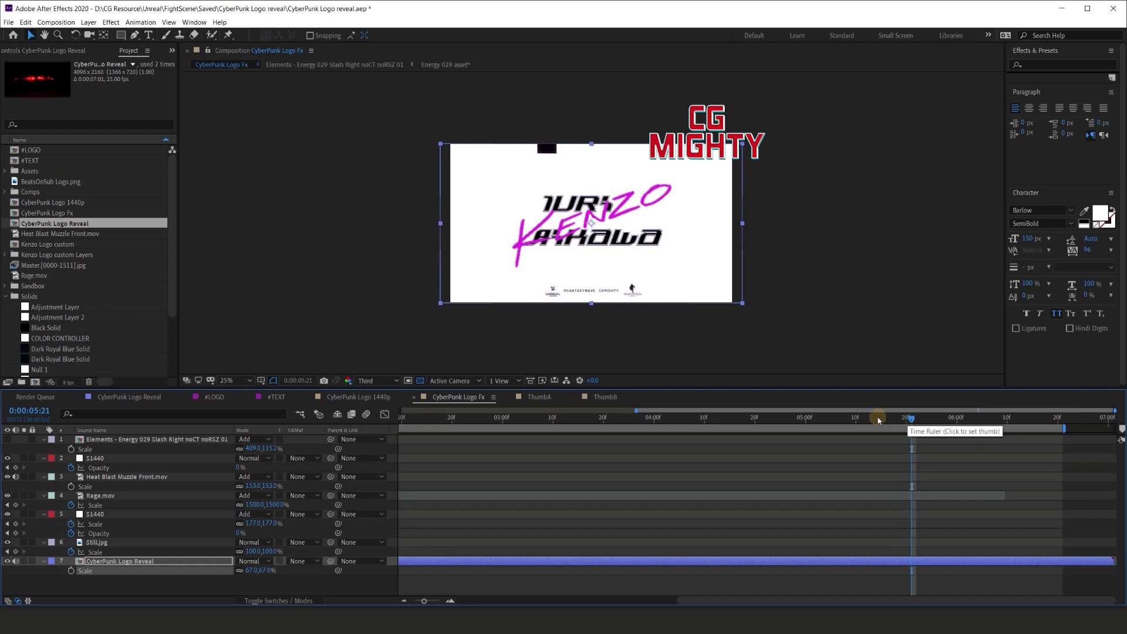
pyautogui.moveTo(910, 419); pyautogui.dragTo(665, 419)
pyautogui.moveTo(848, 599); pyautogui.dragTo(505, 599)
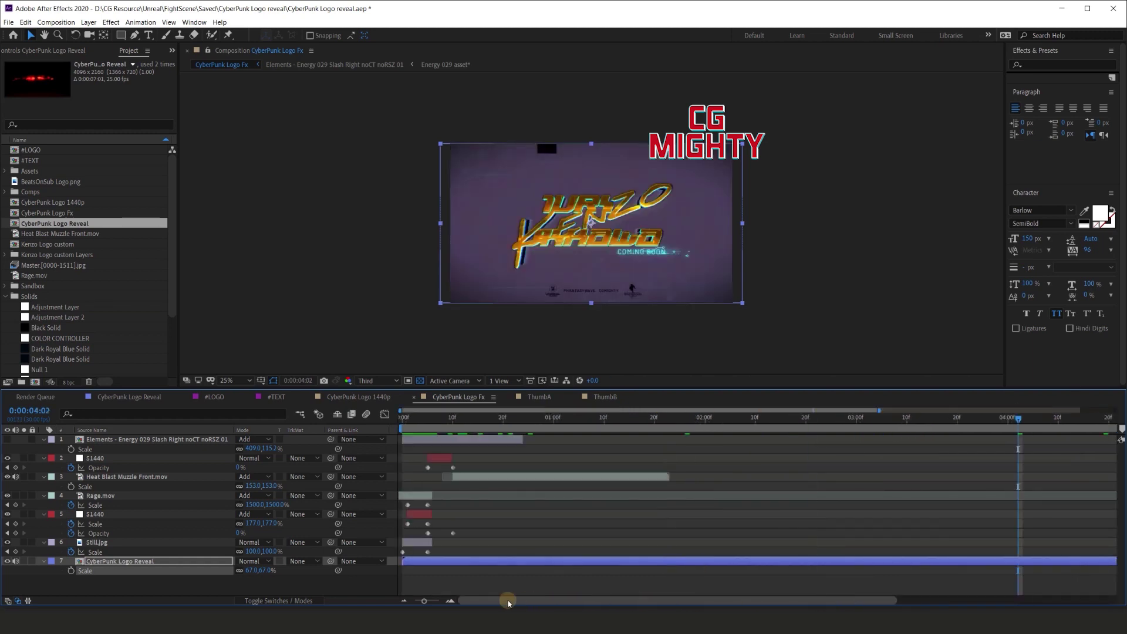
pyautogui.click(418, 419)
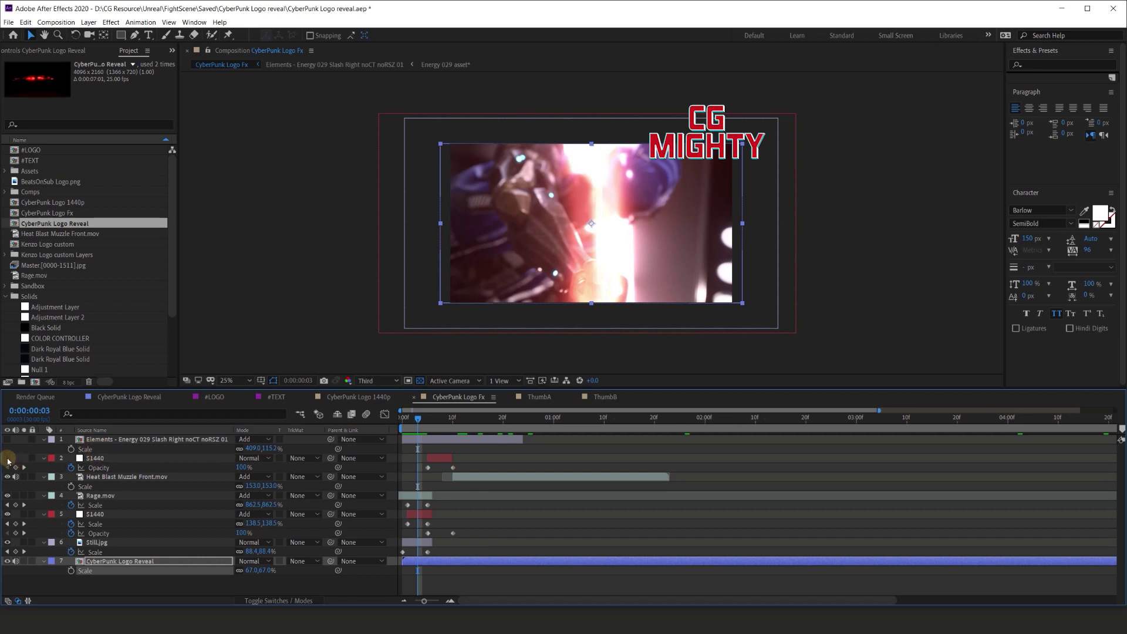
# Toggle visibility of the Rage.mov flash and S1440 solid layers on and off to compare.
pyautogui.click(7, 496)
pyautogui.click(8, 496)
pyautogui.click(8, 496)
pyautogui.click(7, 496)
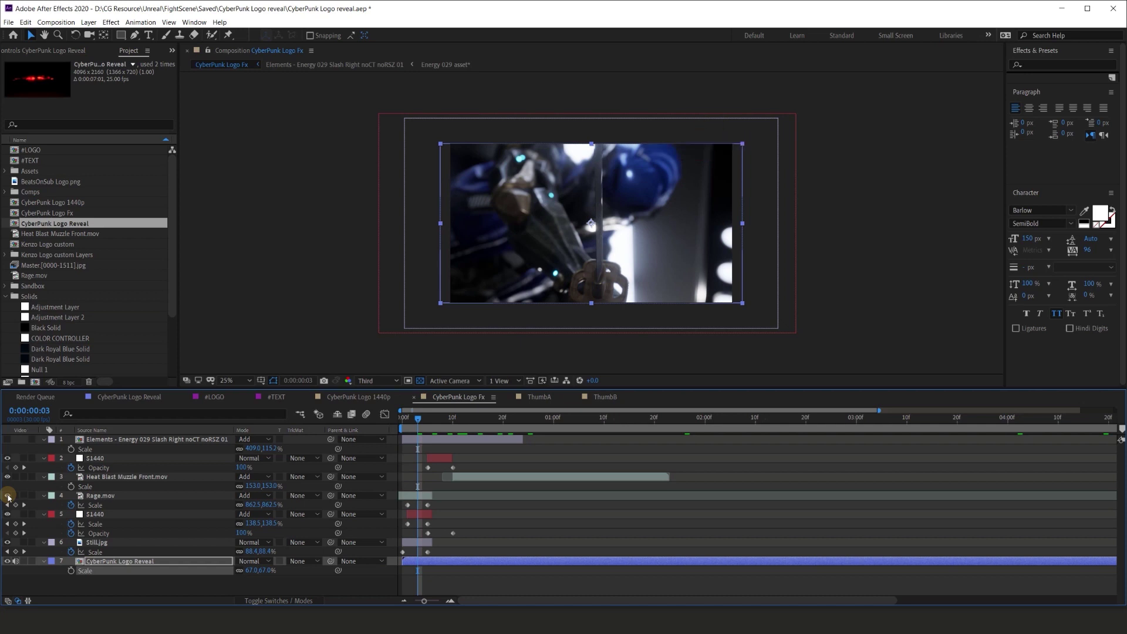
pyautogui.click(8, 515)
pyautogui.click(8, 515)
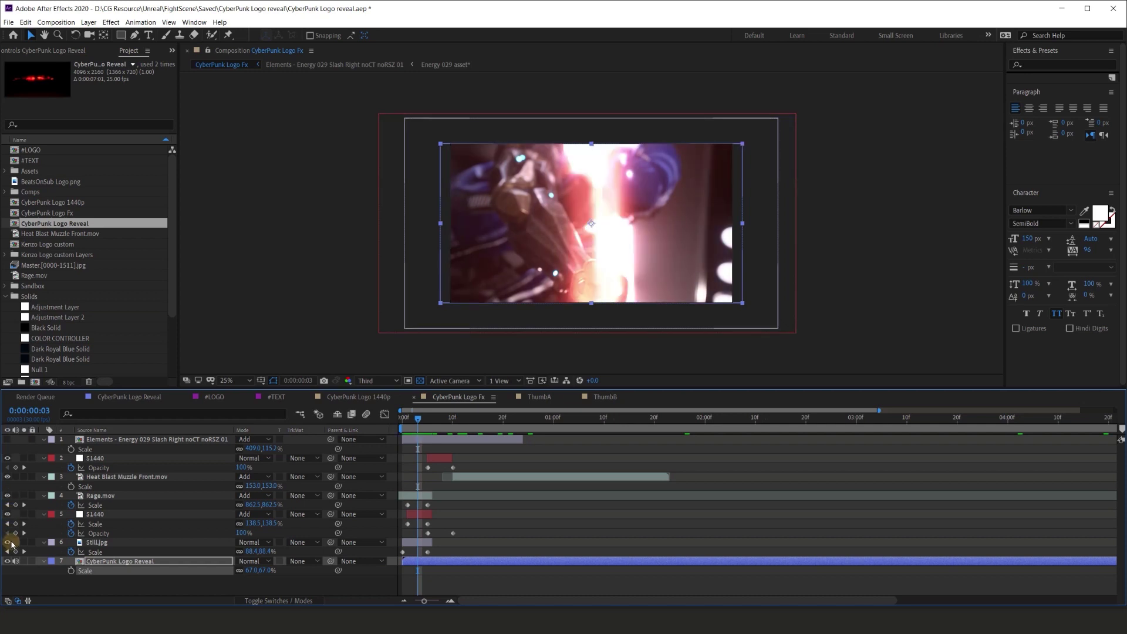
# Check frames 7 and 17, hide the CyberPunk Logo Reveal layer, then scrub back toward frame 15.
pyautogui.click(439, 420)
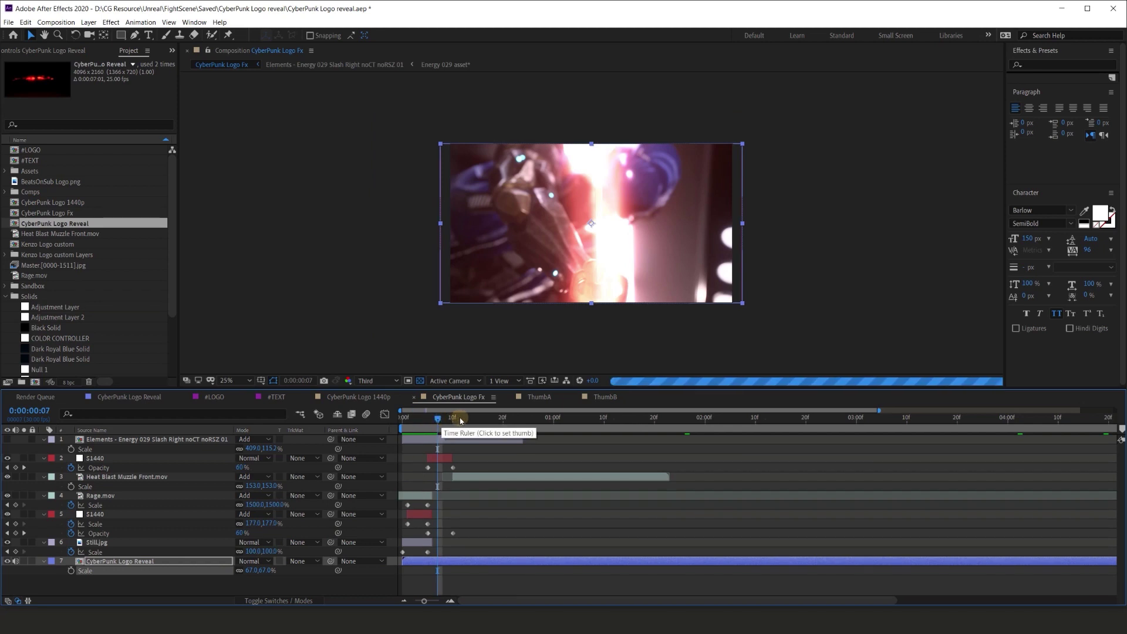
pyautogui.click(488, 419)
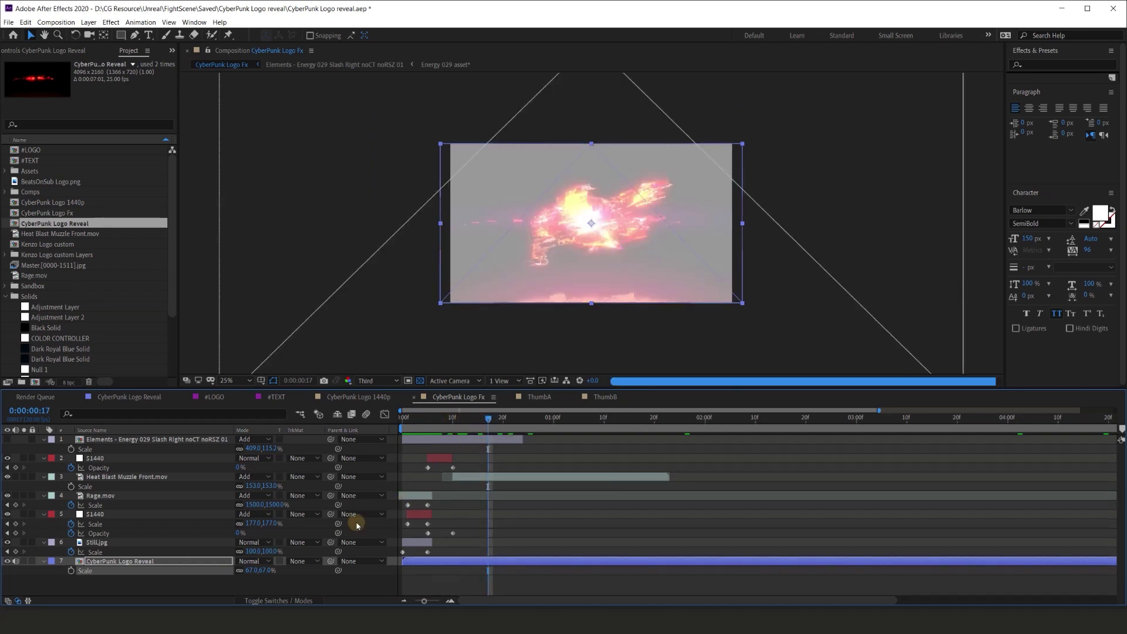
pyautogui.click(7, 561)
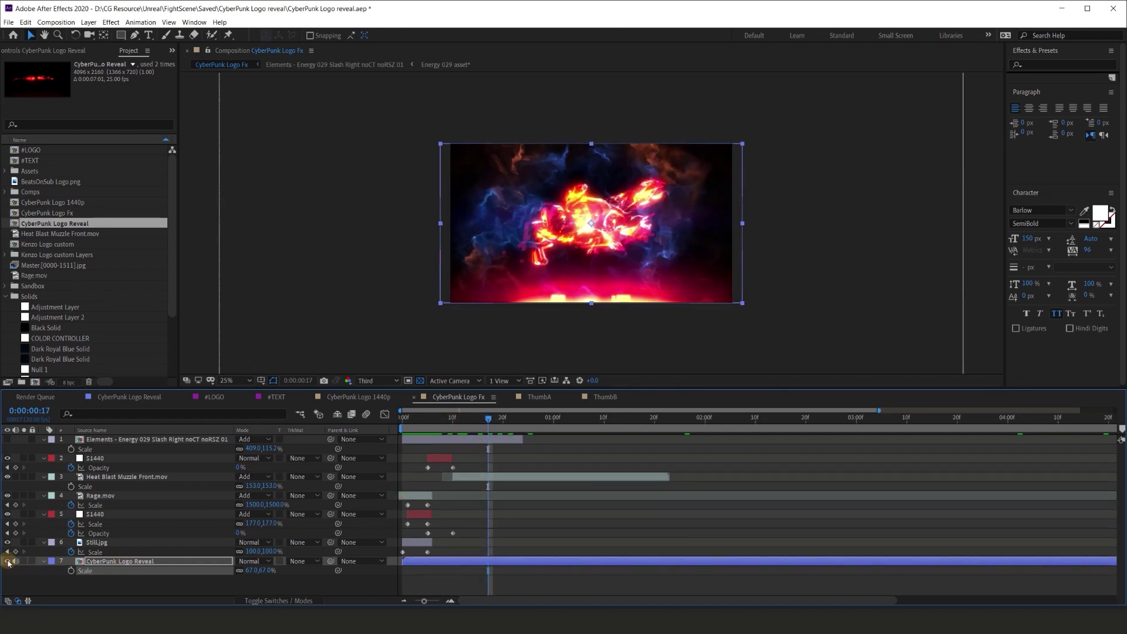
pyautogui.click(8, 561)
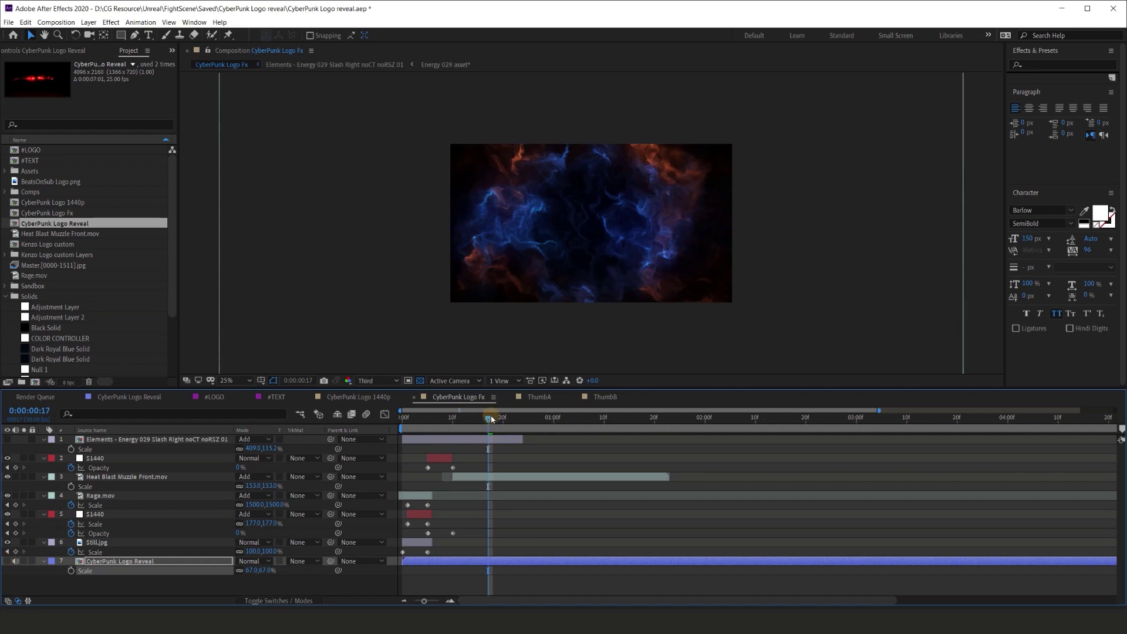
pyautogui.moveTo(489, 417)
pyautogui.mouseDown()
pyautogui.moveTo(466, 420)
pyautogui.moveTo(634, 431)
pyautogui.mouseUp()
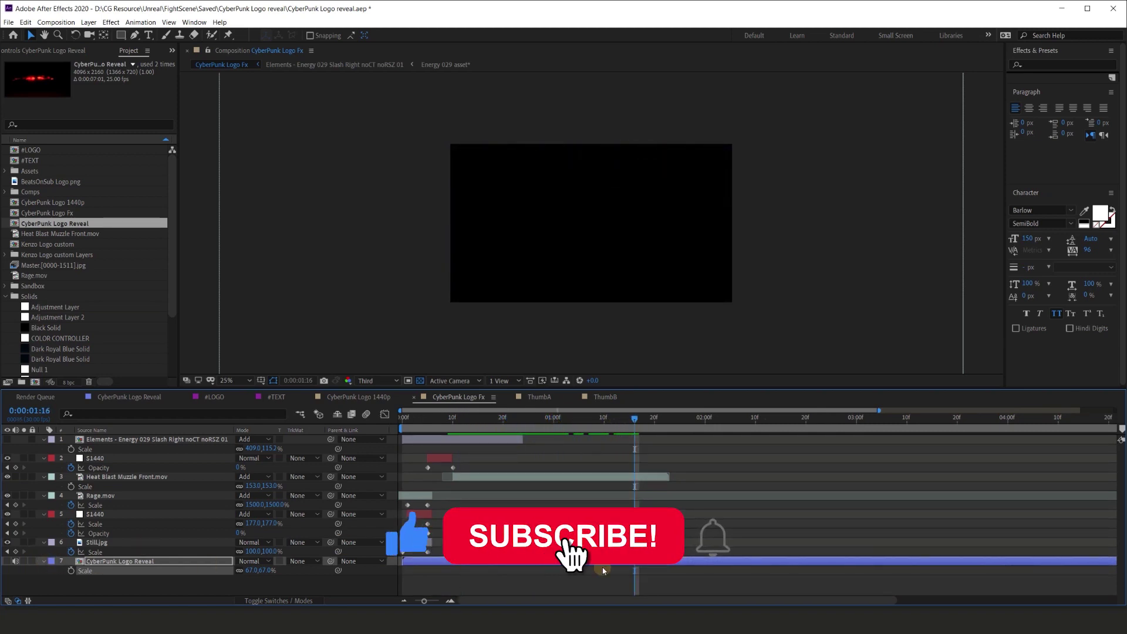